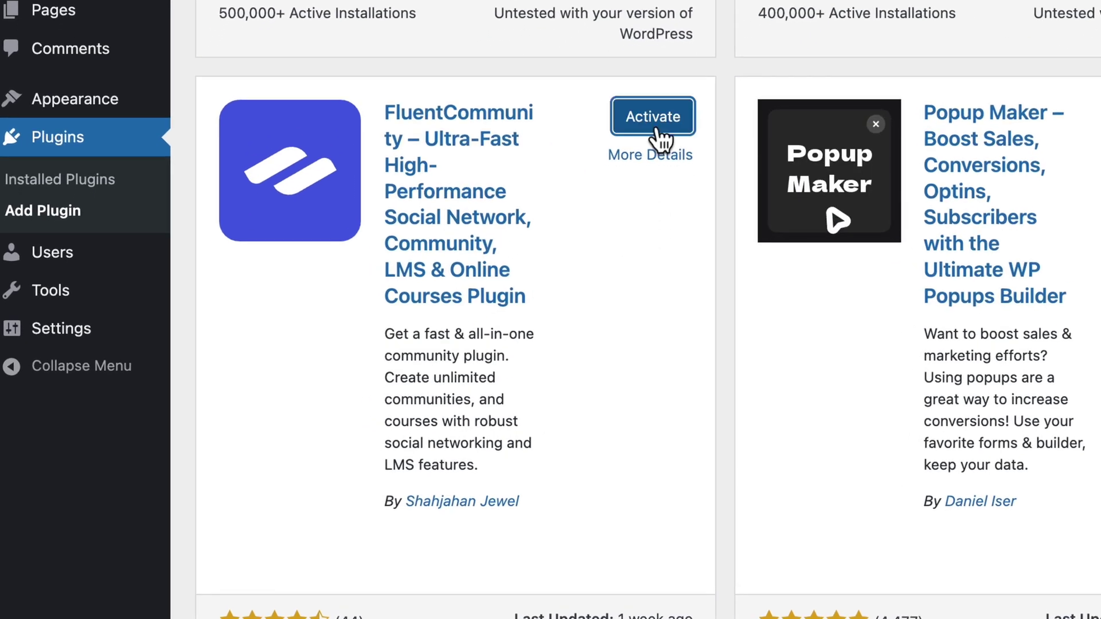
Step: Activate FluentCommunity, look through the portal's Spaces and Courses, and start a new feed post
click(655, 131)
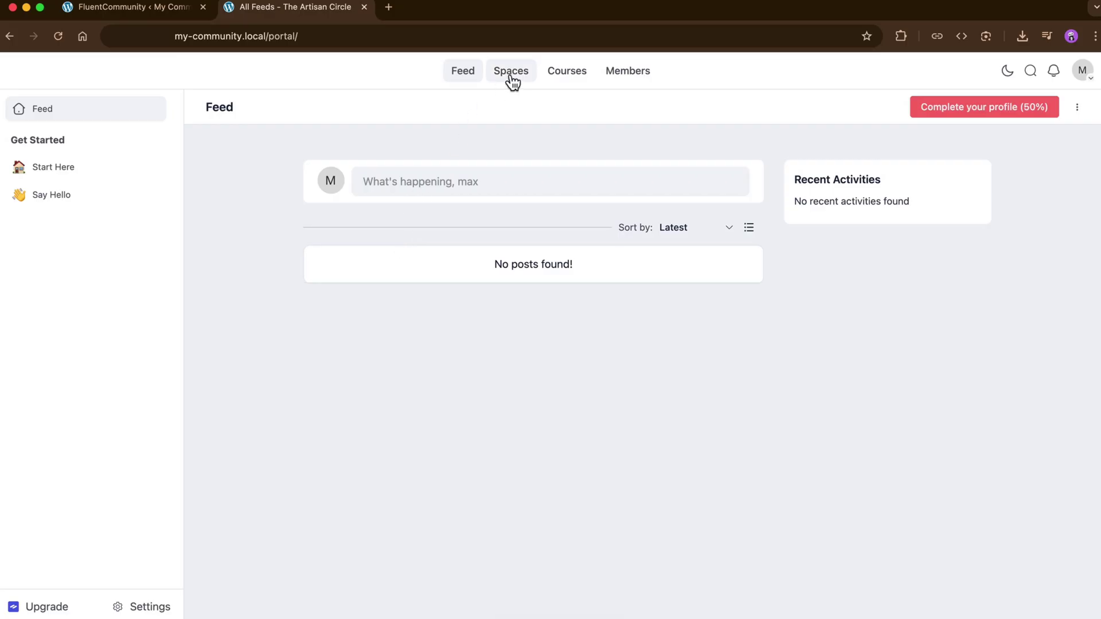
click(512, 82)
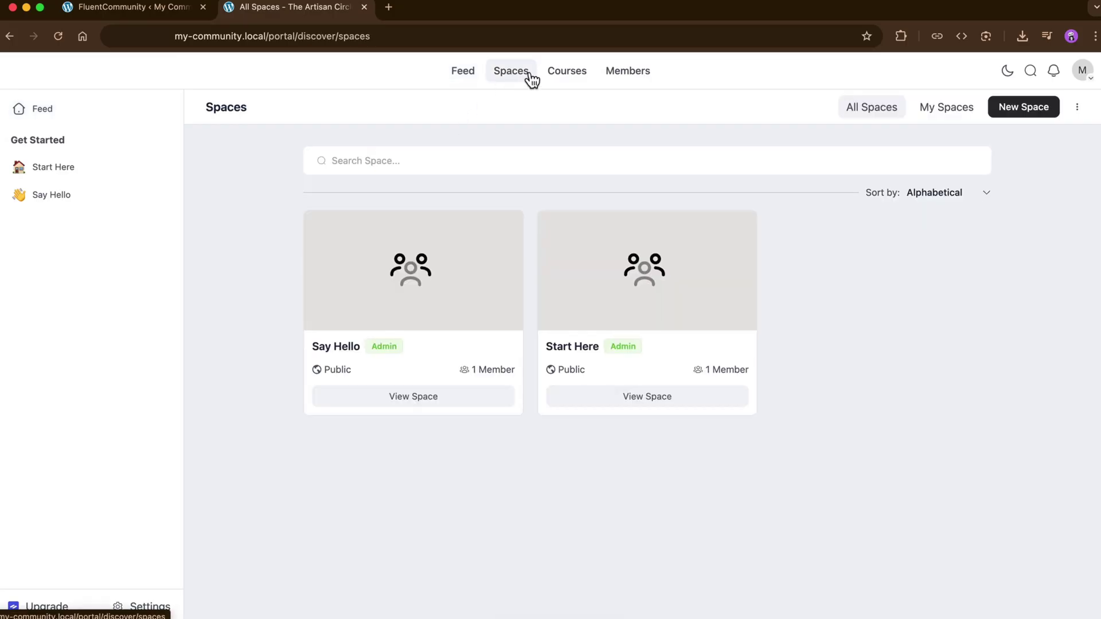
click(565, 76)
click(459, 76)
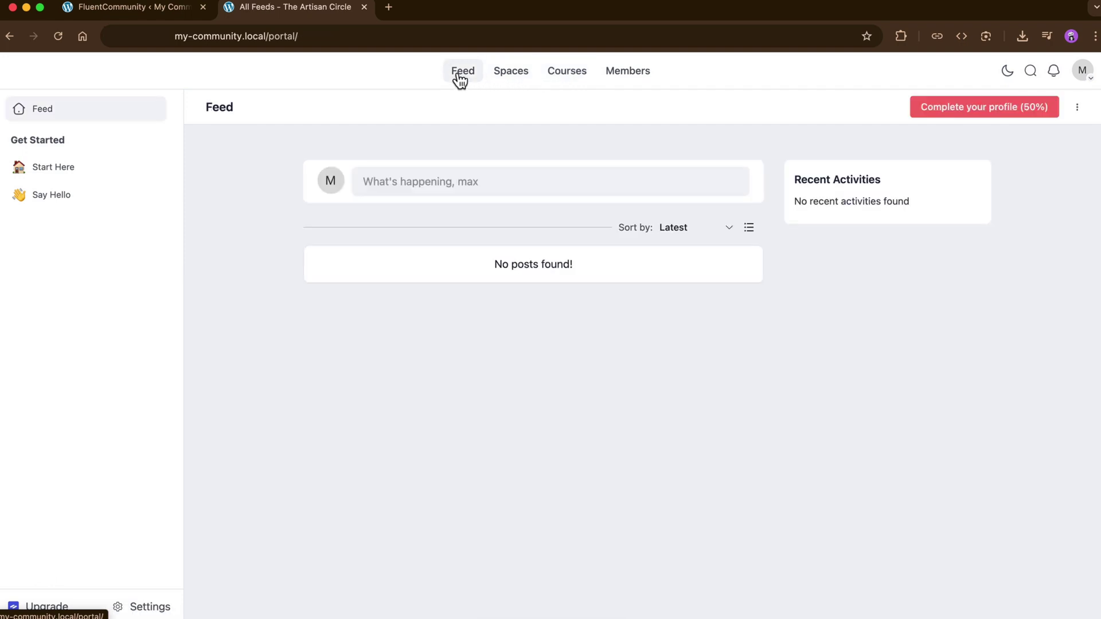
click(502, 175)
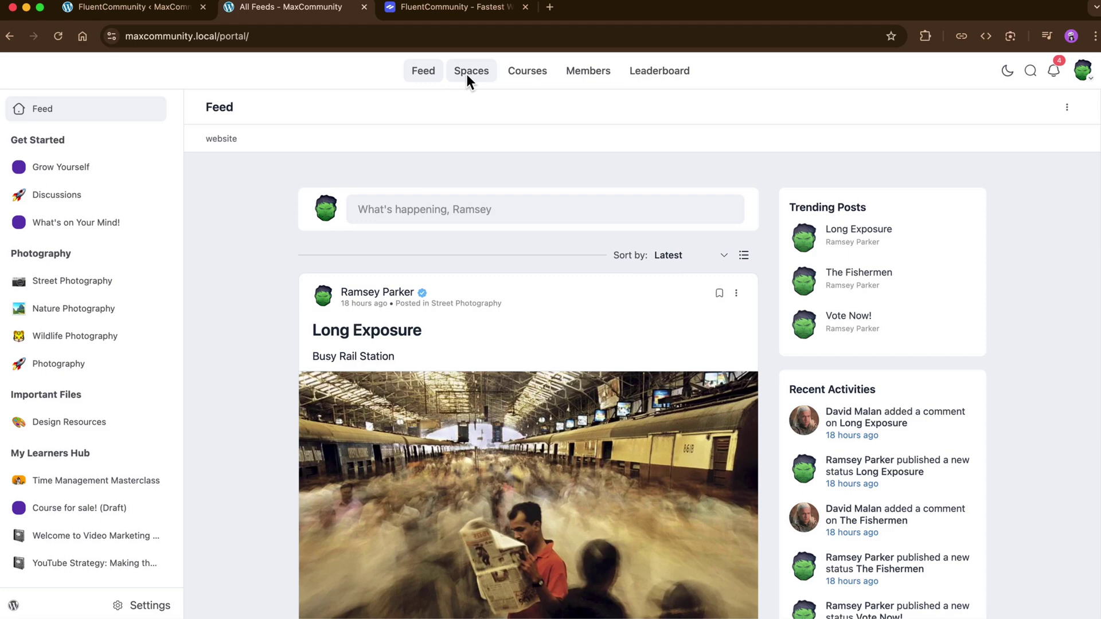
Step: Browse Spaces, Courses, Members and the feed composer, then visit Street and Nature Photography spaces
click(469, 73)
click(528, 77)
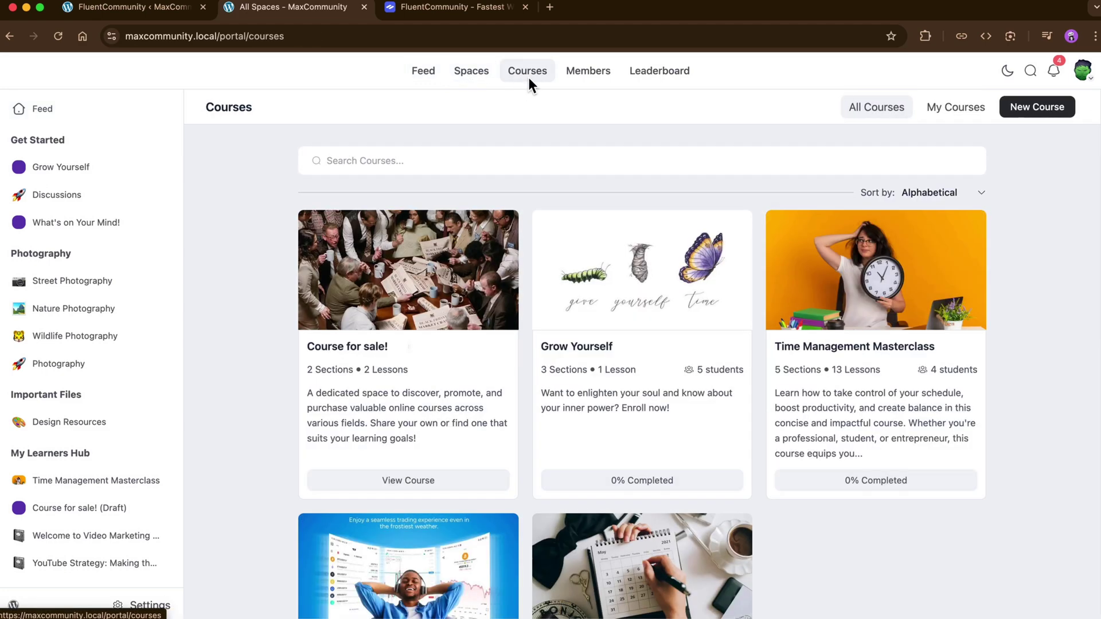
click(579, 79)
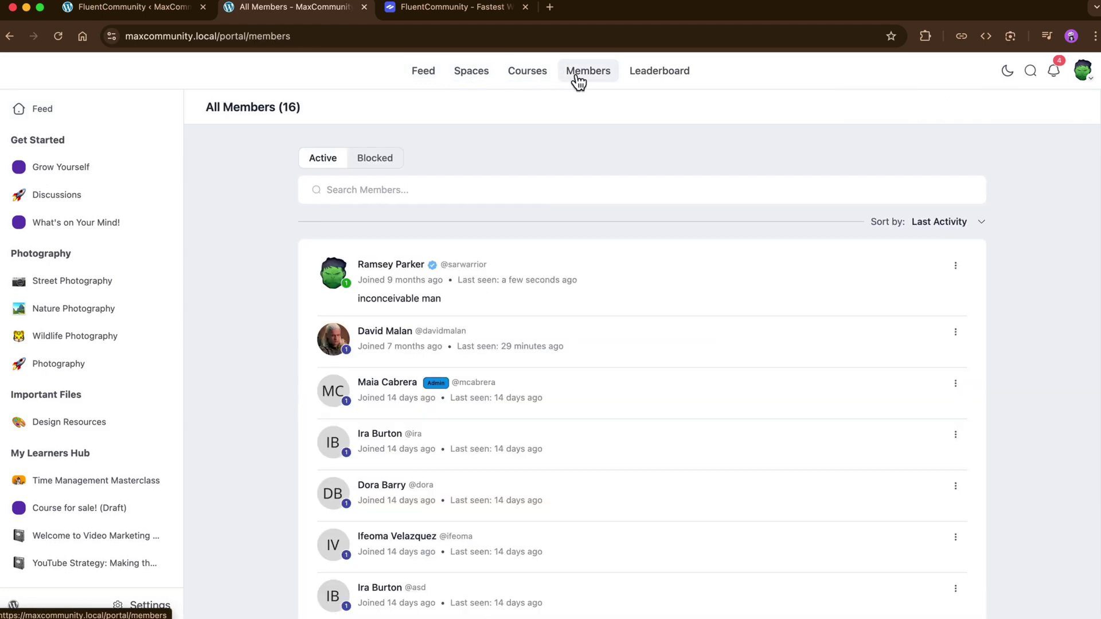
click(436, 74)
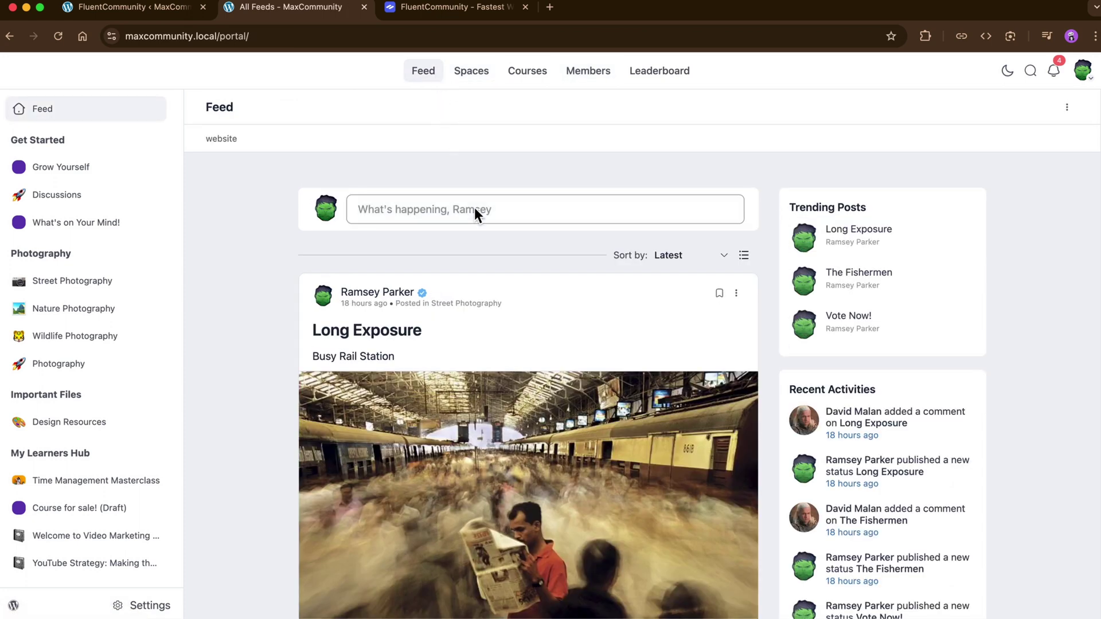
click(473, 207)
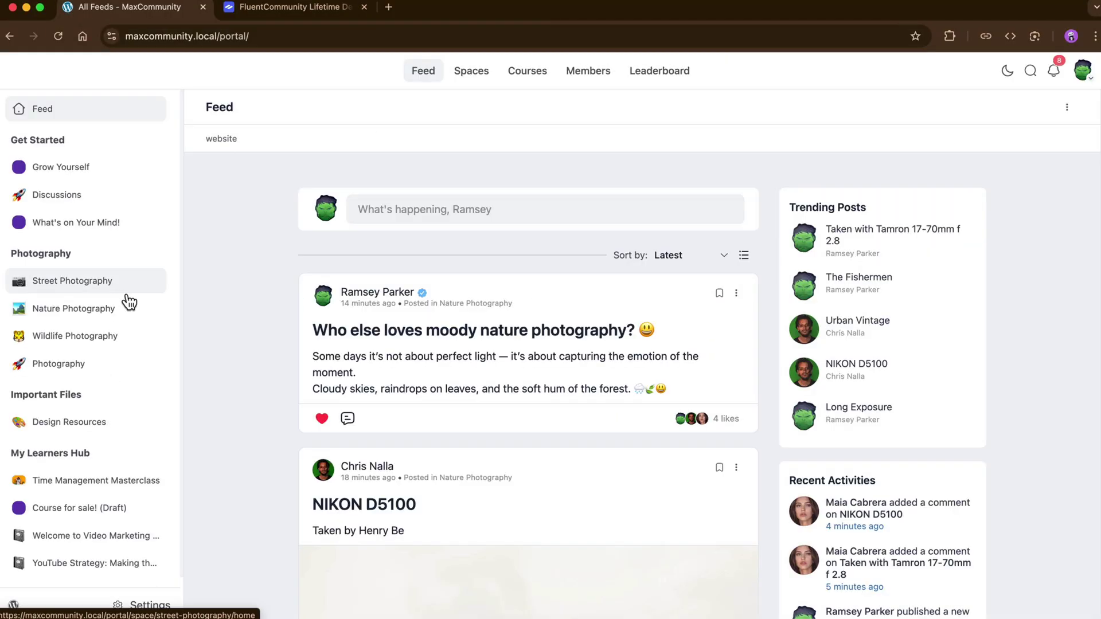
click(125, 291)
click(134, 319)
Step: Scroll through the Nature Photography posts, then look over the 16-member Members list
scroll(423, 452, down, 15)
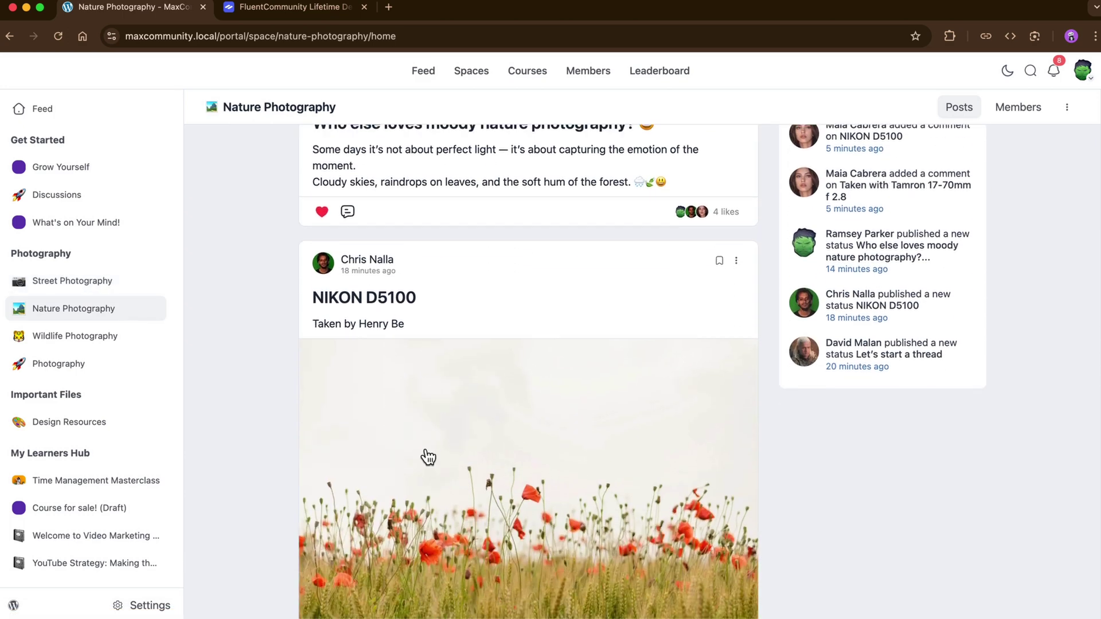
scroll(427, 457, down, 10)
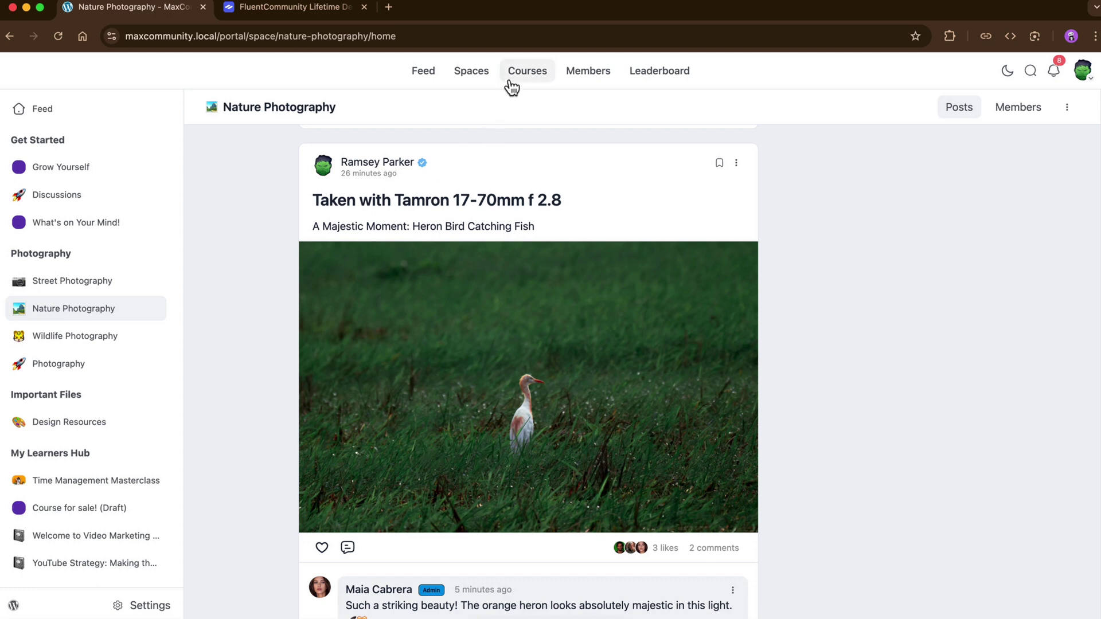
click(573, 85)
scroll(559, 312, down, 5)
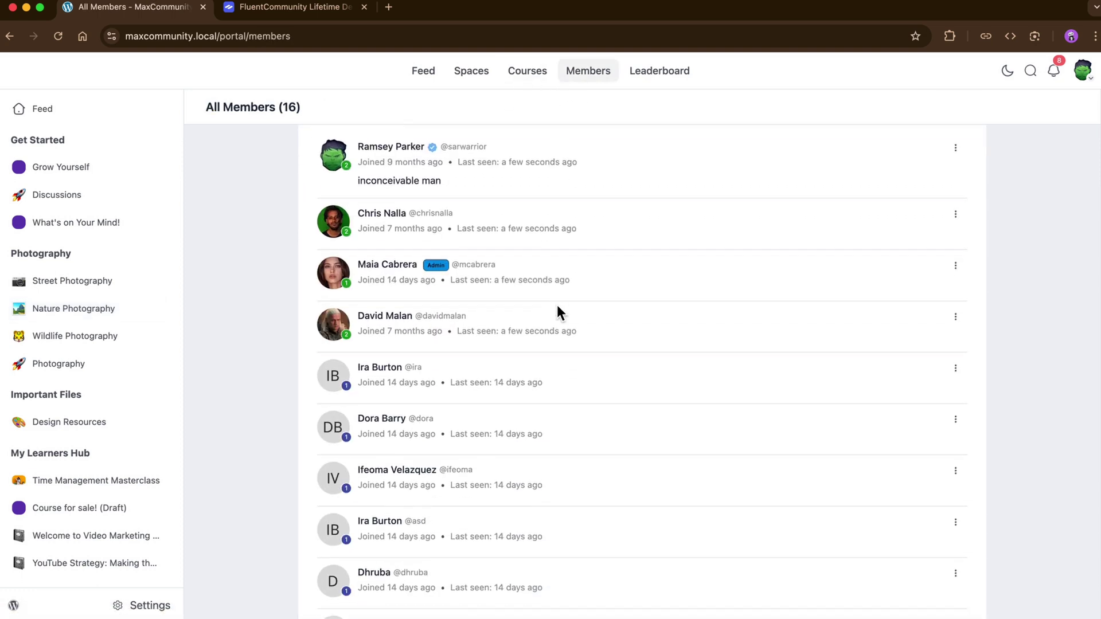
scroll(558, 313, up, 5)
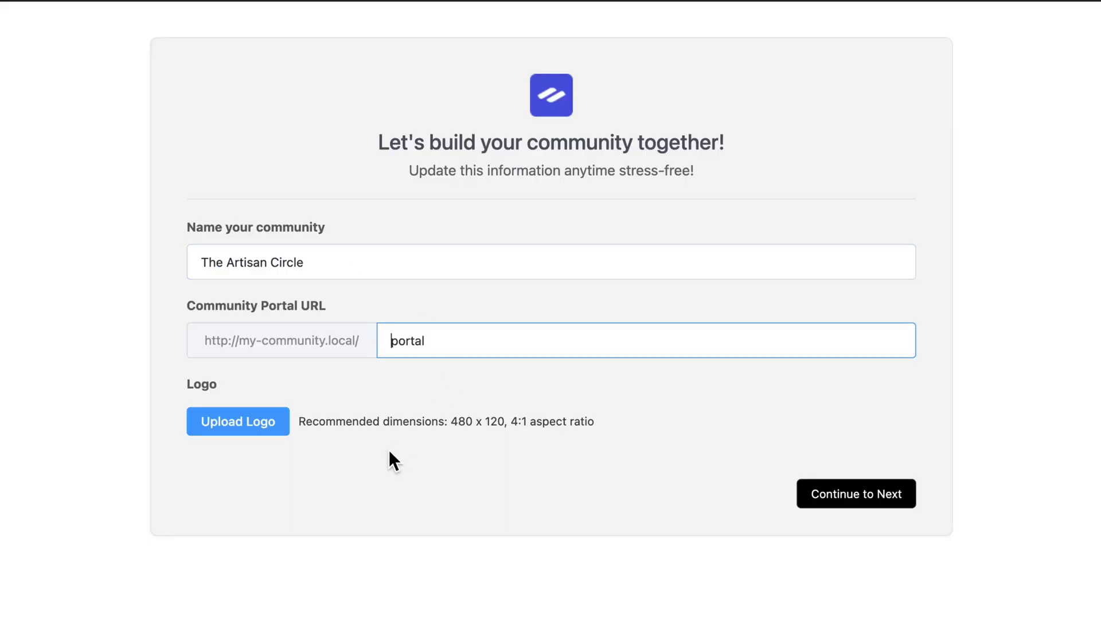
Step: Keep the default template and access settings in the setup wizard, then Save & Finish
click(867, 484)
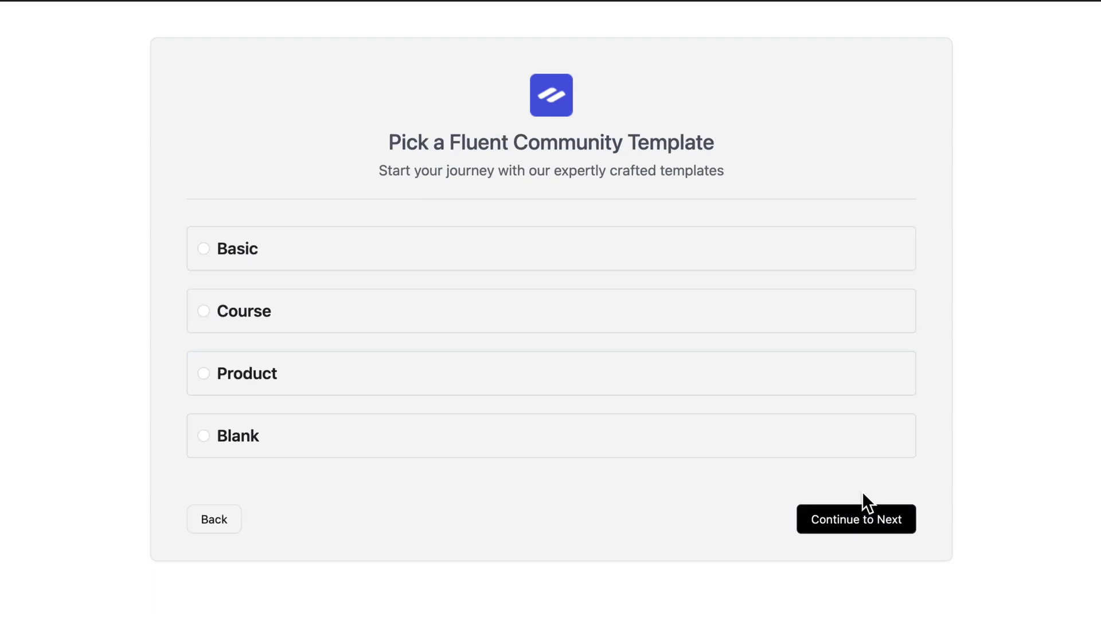
click(860, 534)
scroll(776, 528, down, 4)
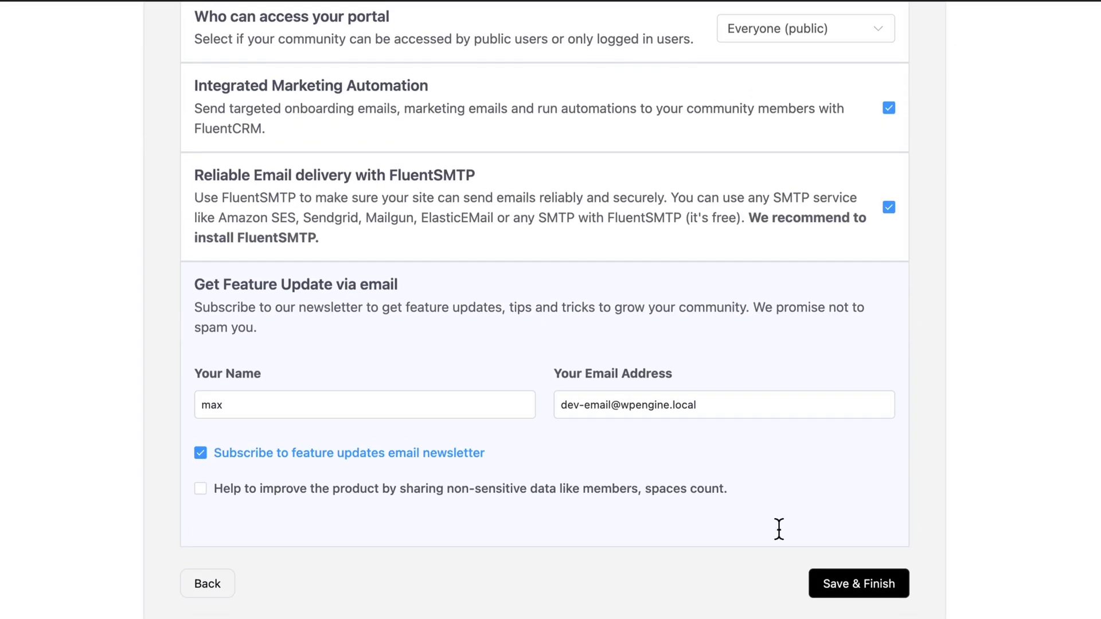
click(834, 583)
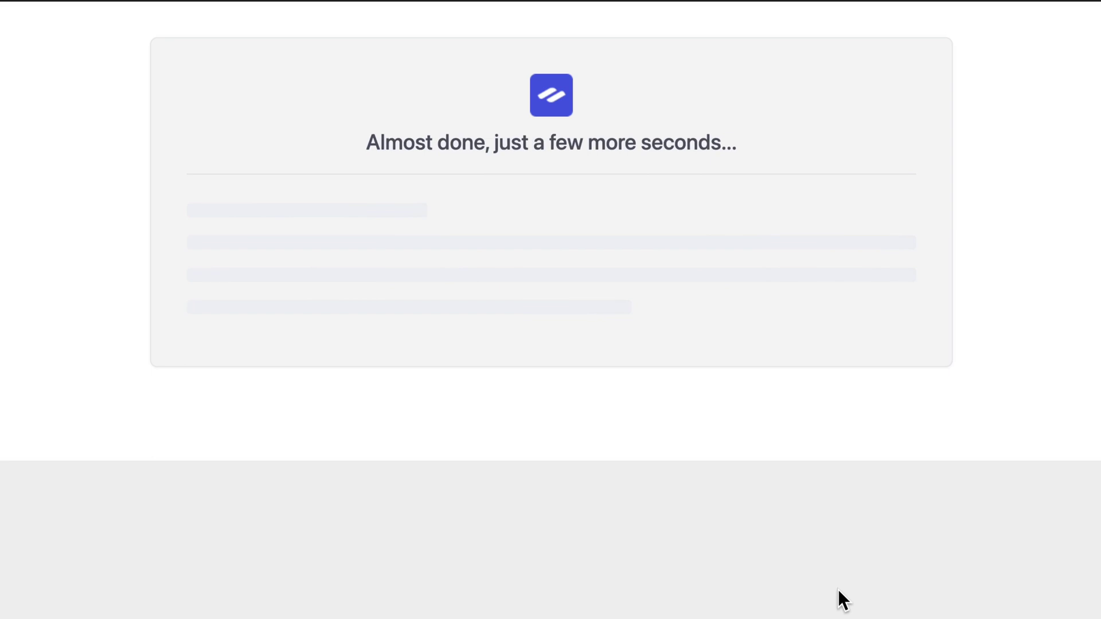
scroll(838, 595, down, 5)
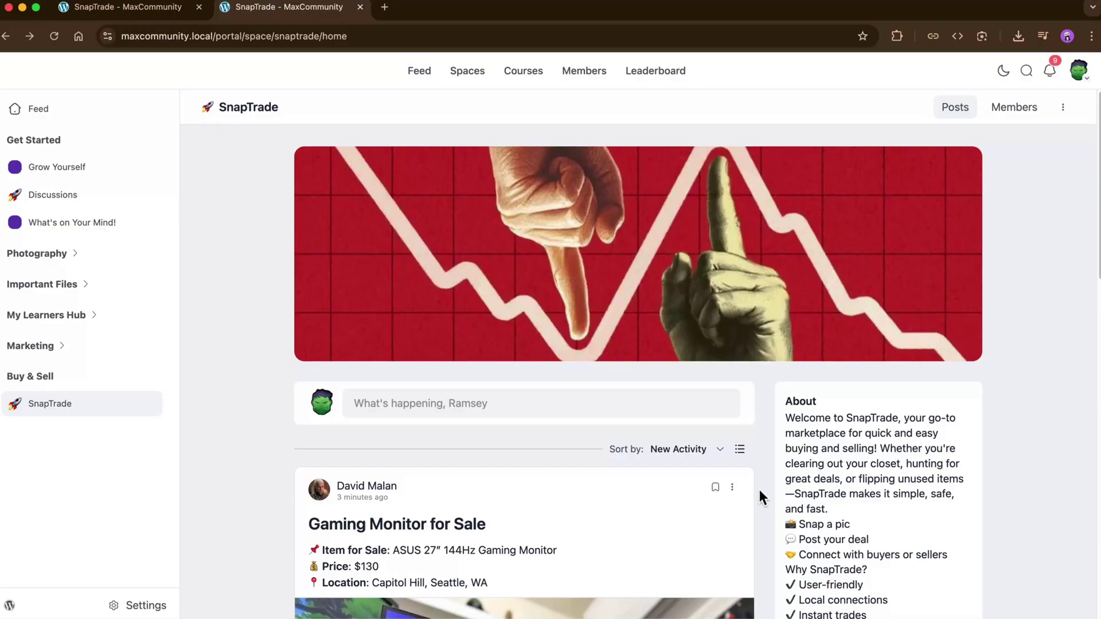
Step: Open the Design Fundamentals course from Courses and enroll to reach its $59.99 payment form
scroll(759, 490, down, 7)
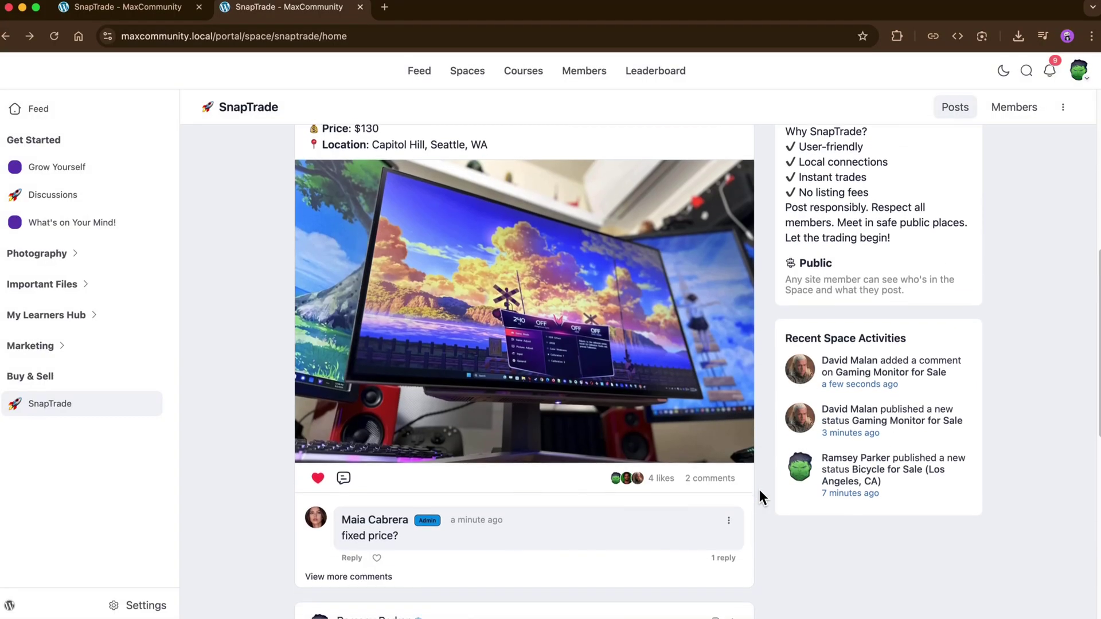
scroll(759, 489, down, 5)
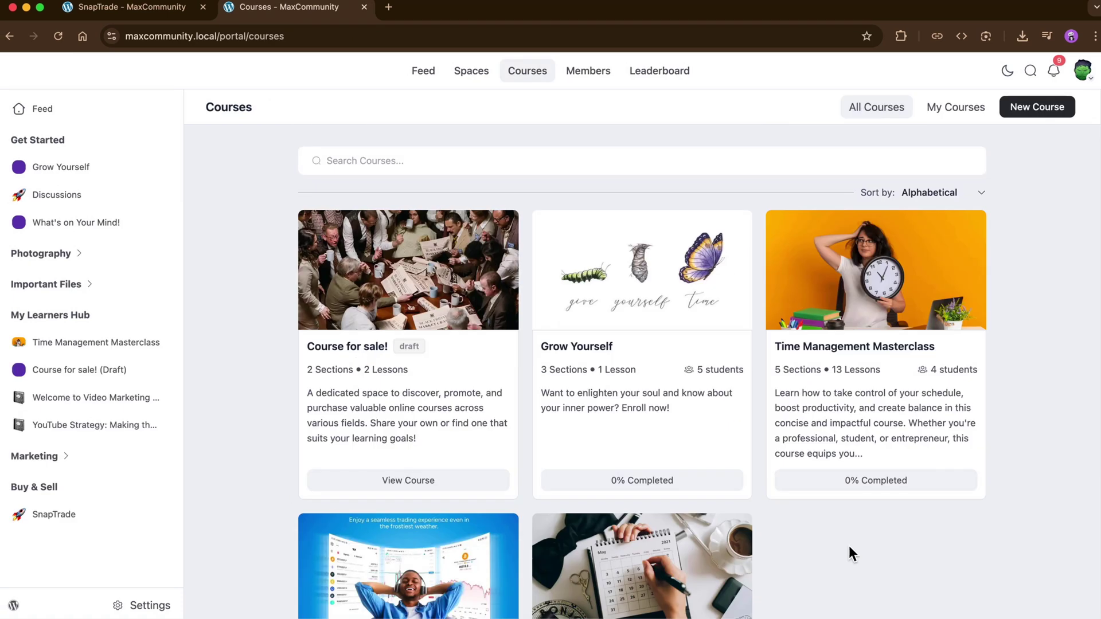
scroll(849, 547, down, 4)
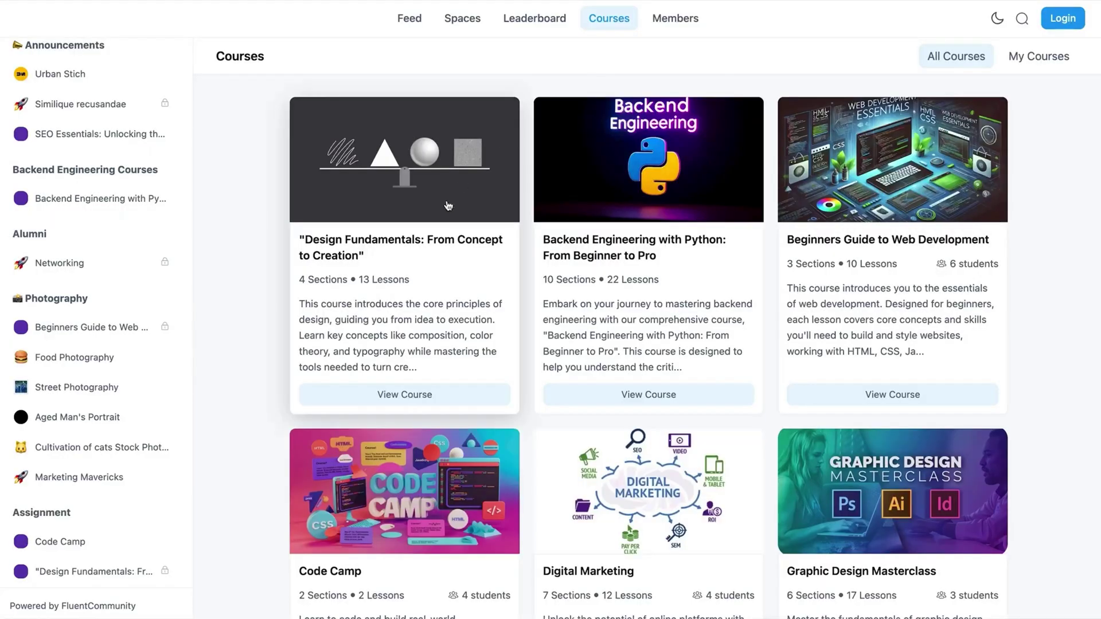
click(404, 257)
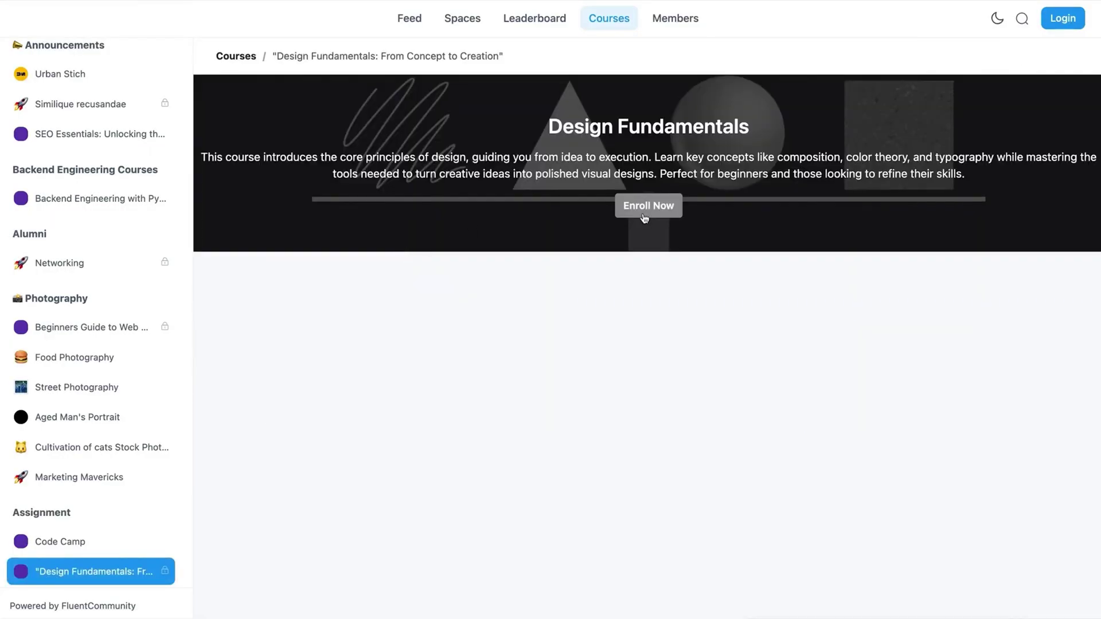
click(645, 210)
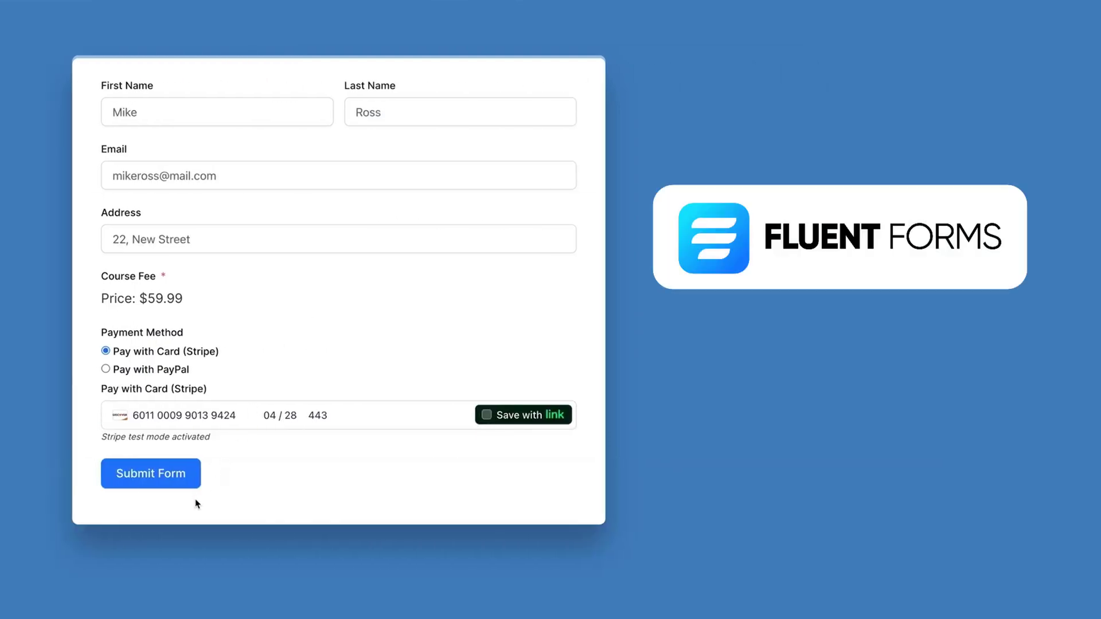
Step: Submit the $59.99 course payment form with the entered Stripe card details
click(171, 485)
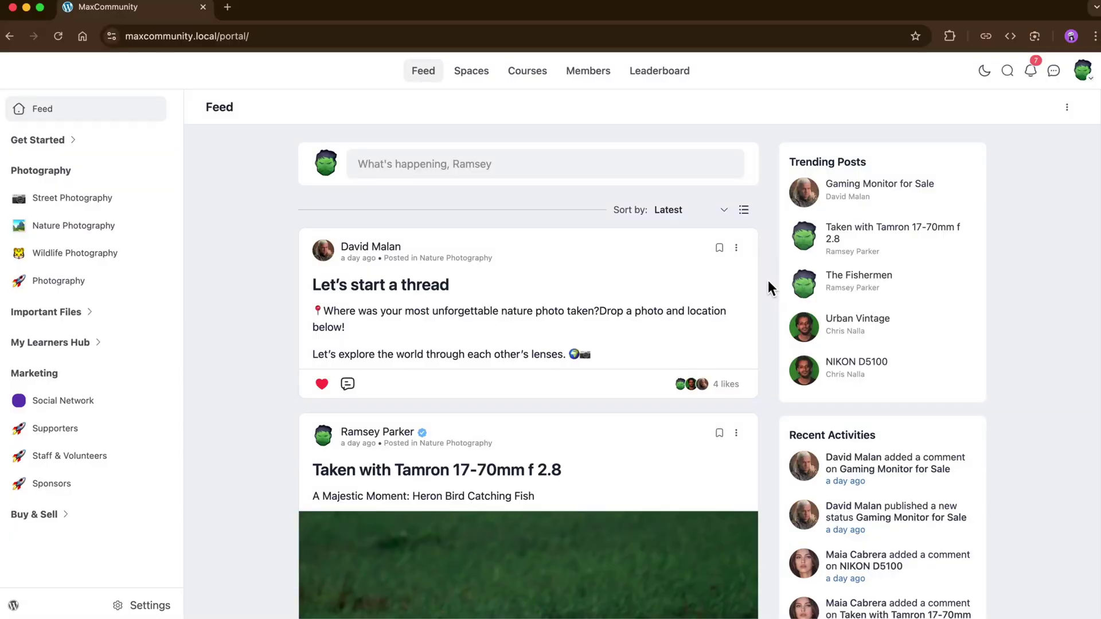
Step: Reply to the admin's comment on the Tamron heron post, then return to the feed top
scroll(768, 280, down, 6)
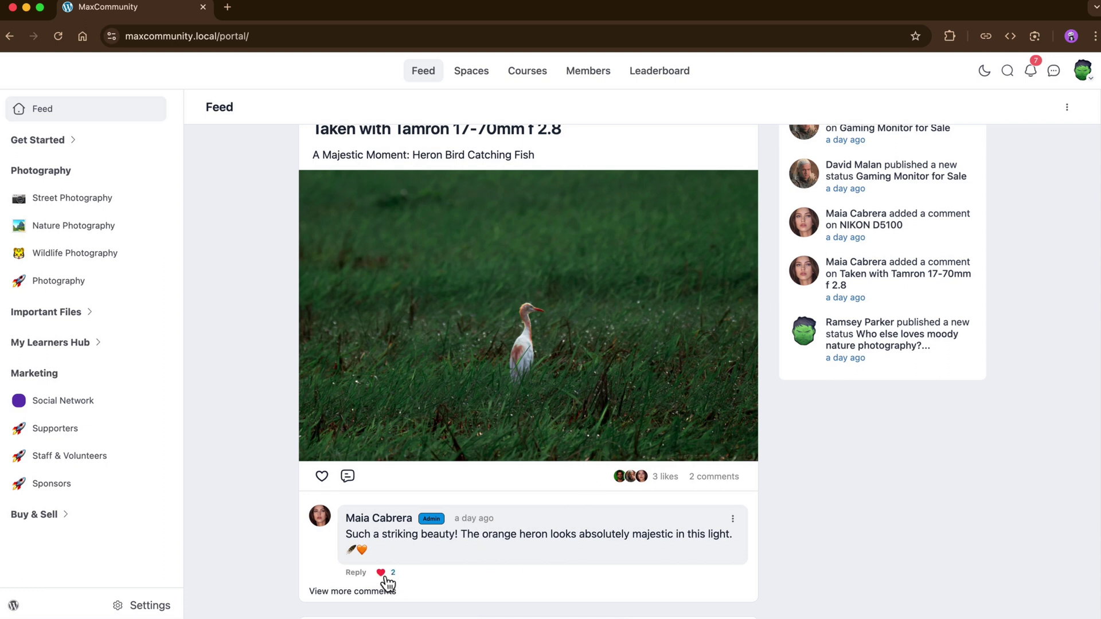
click(361, 572)
scroll(406, 564, down, 3)
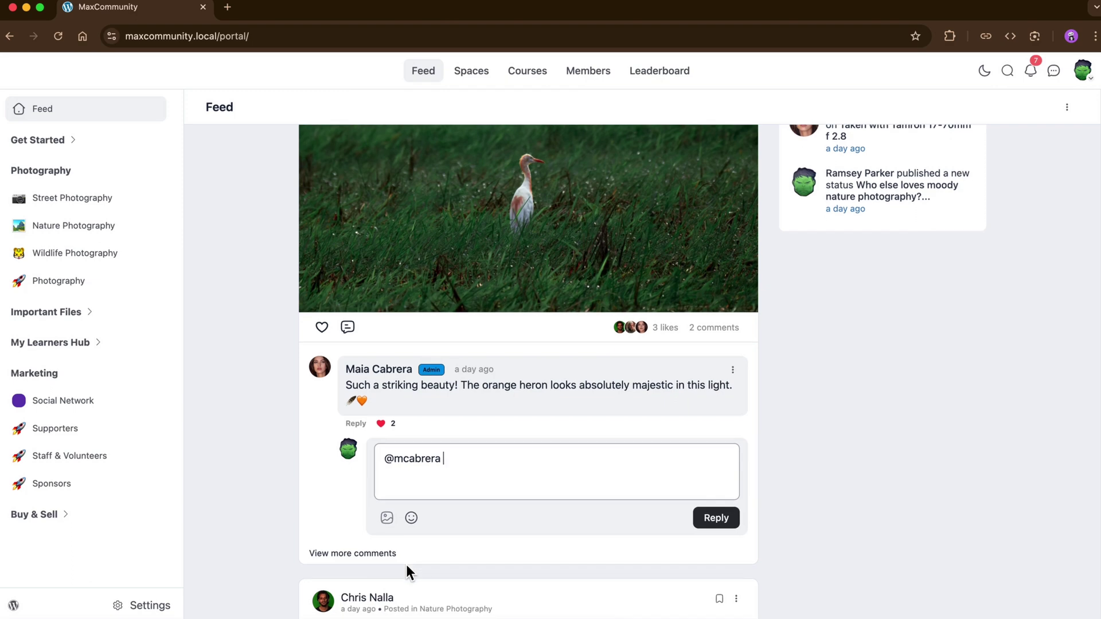
scroll(406, 564, up, 5)
scroll(406, 564, up, 5)
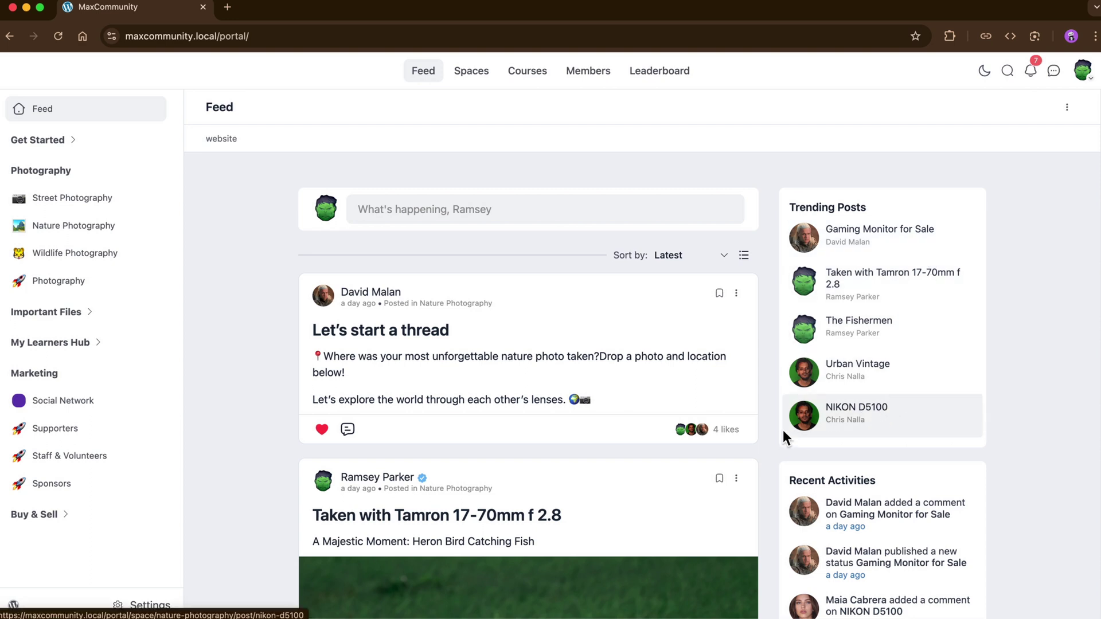
Step: Open the Discussions space from the Spaces grid to see its free-courses poll
click(475, 81)
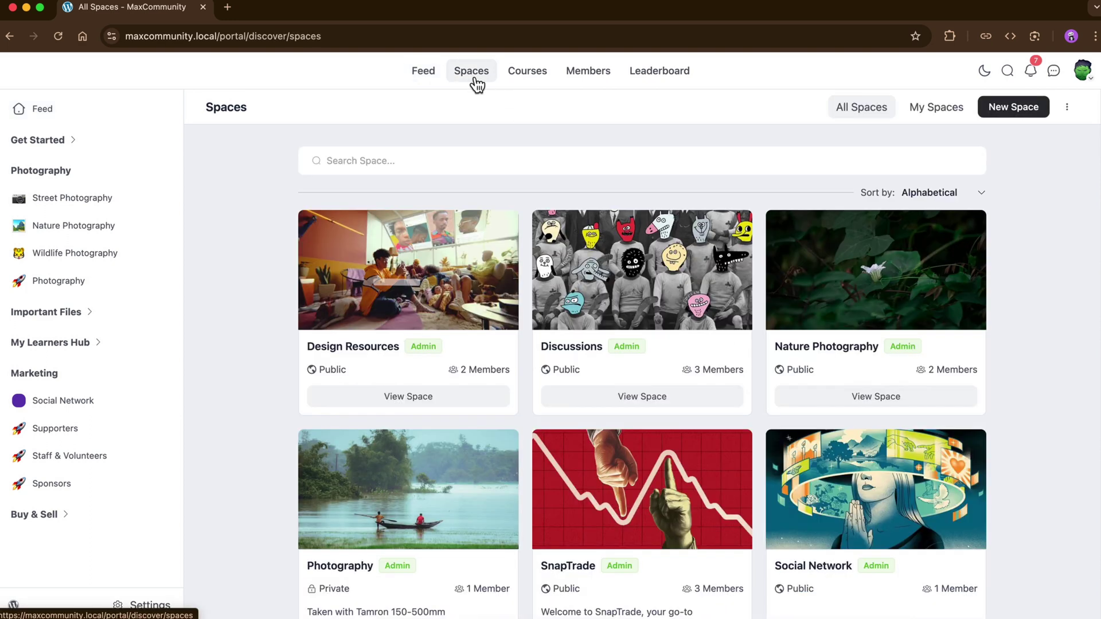
scroll(523, 392, down, 5)
scroll(522, 387, down, 6)
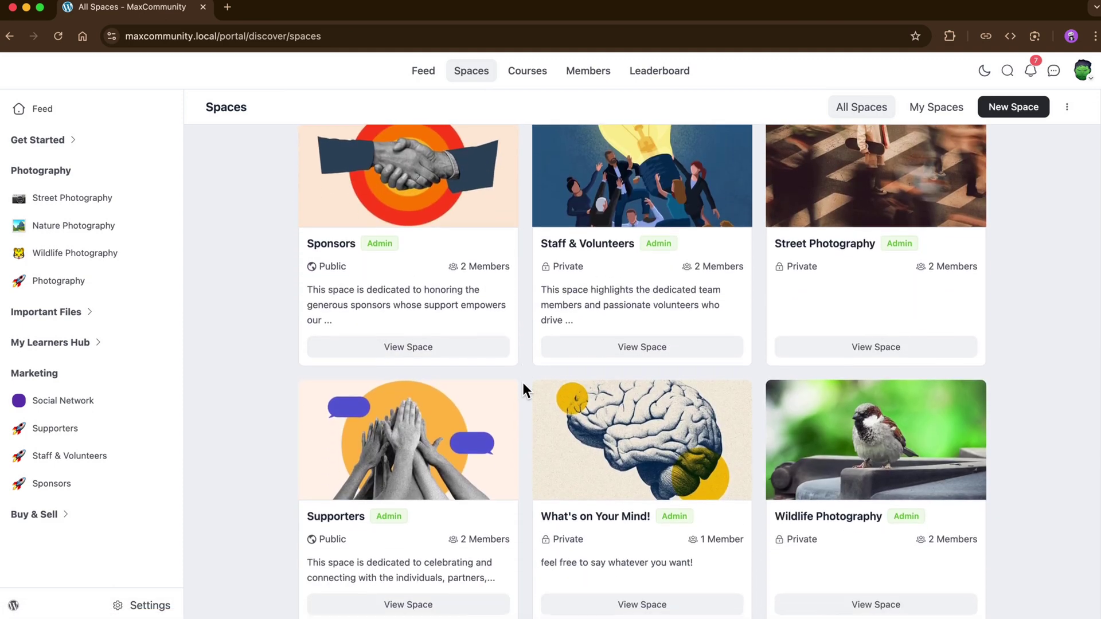
scroll(522, 383, up, 7)
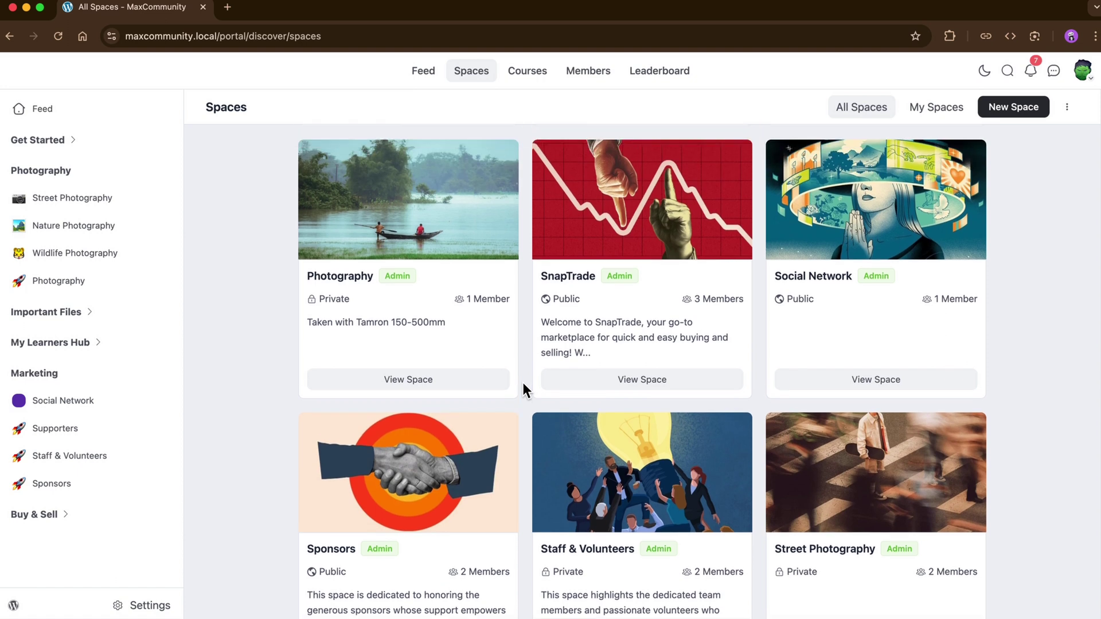
scroll(521, 383, up, 3)
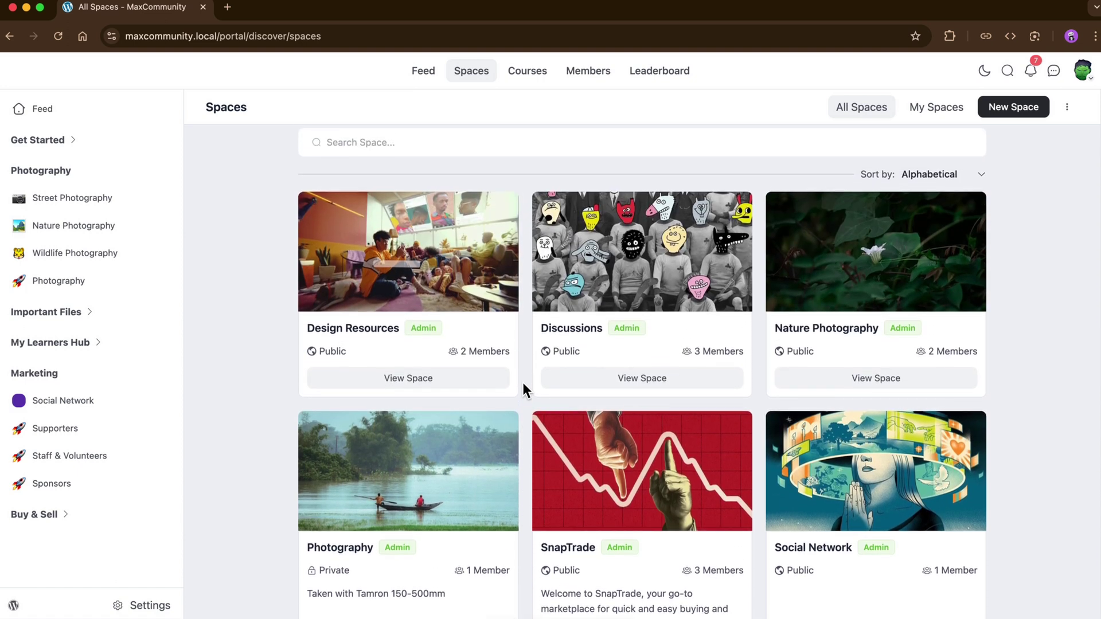
click(604, 378)
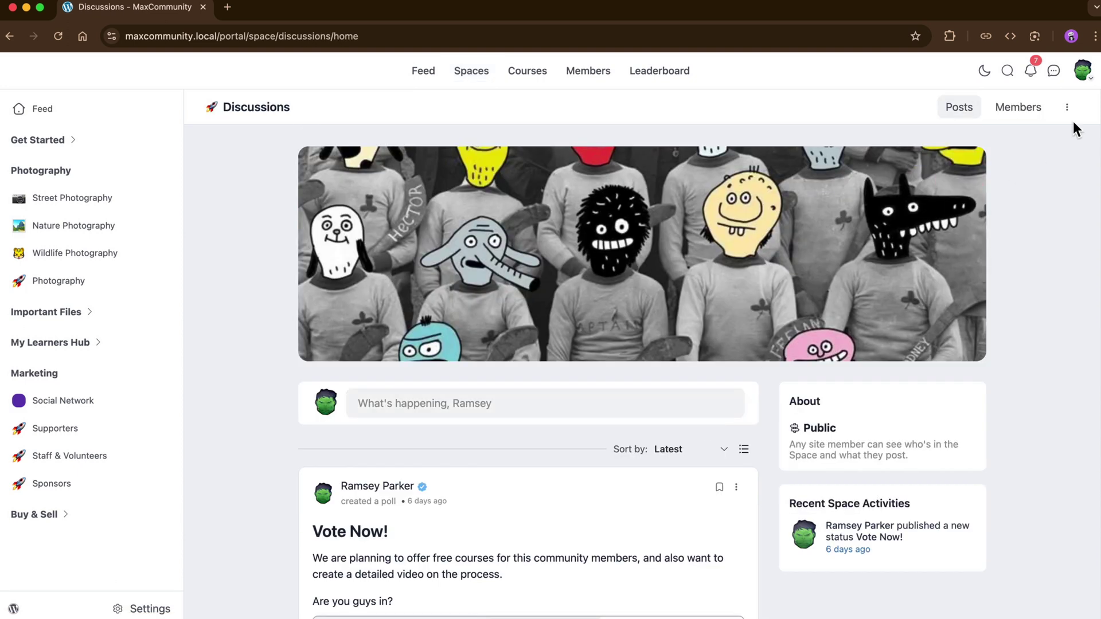
click(1066, 109)
click(1014, 140)
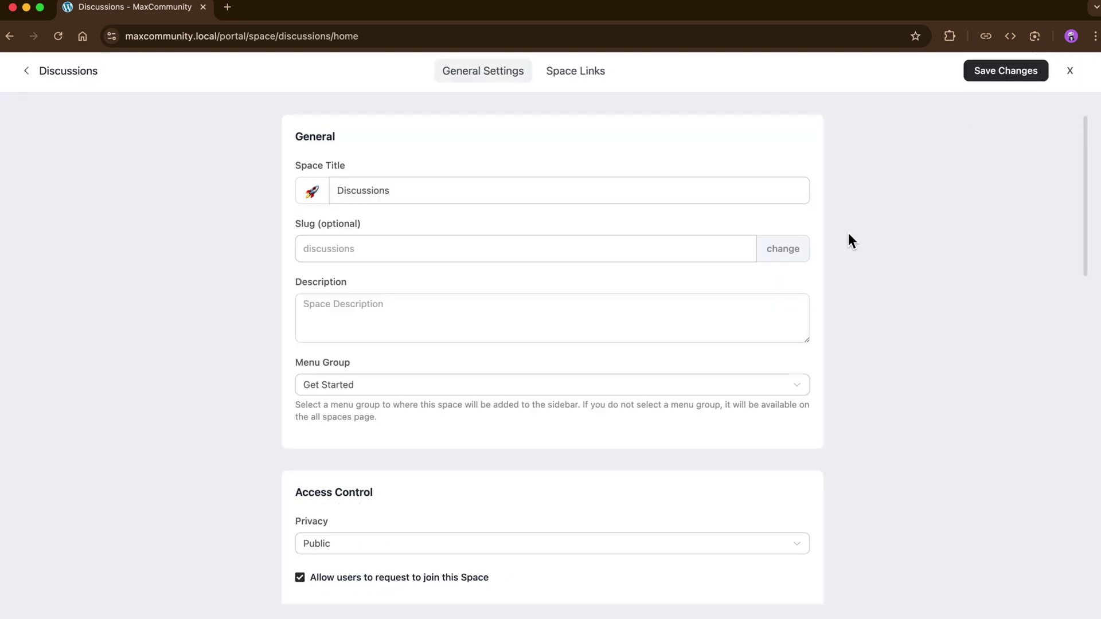
scroll(747, 392, down, 4)
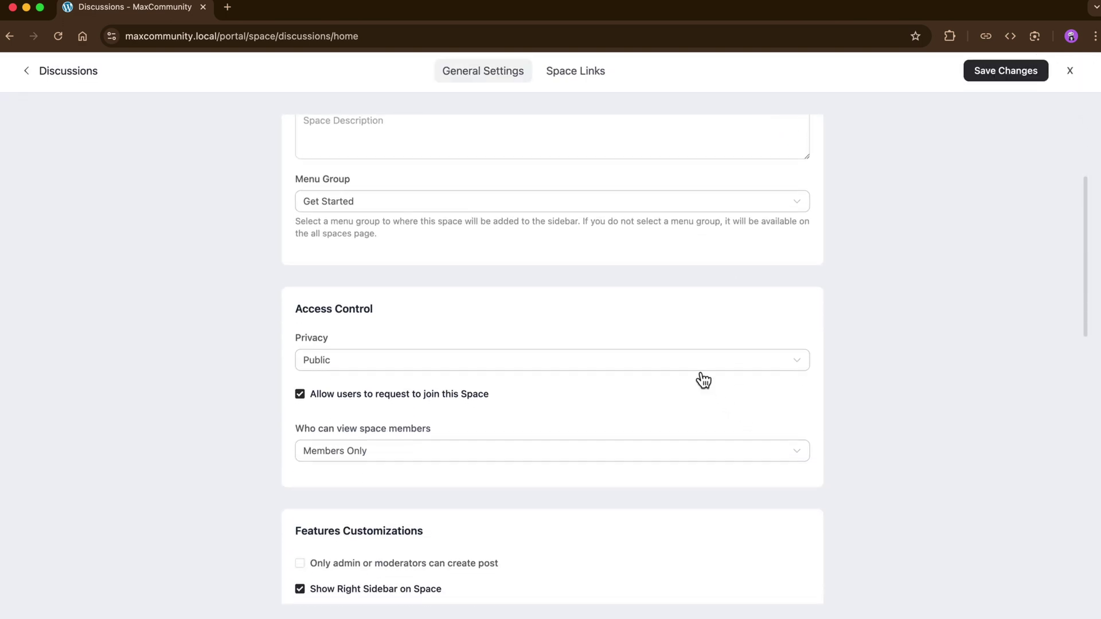
click(701, 367)
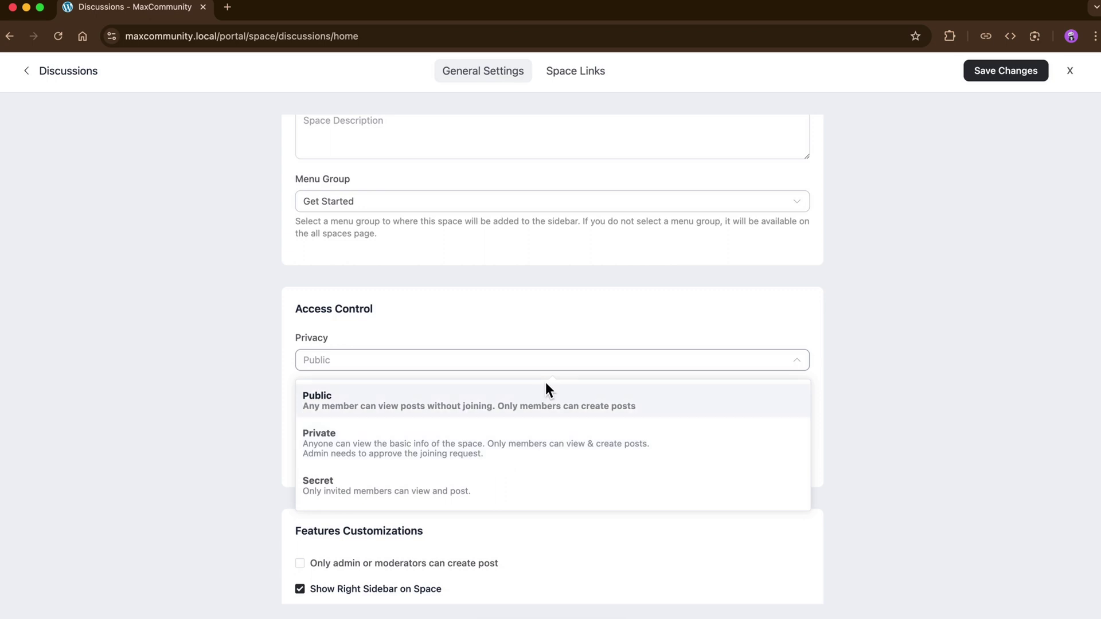
click(568, 370)
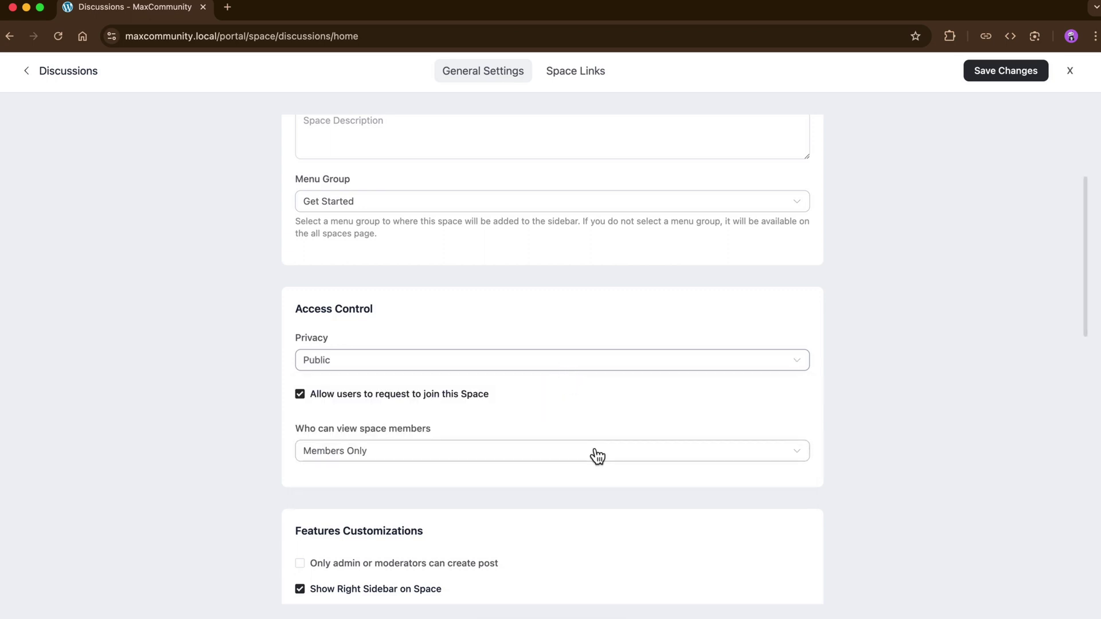
scroll(596, 456, down, 3)
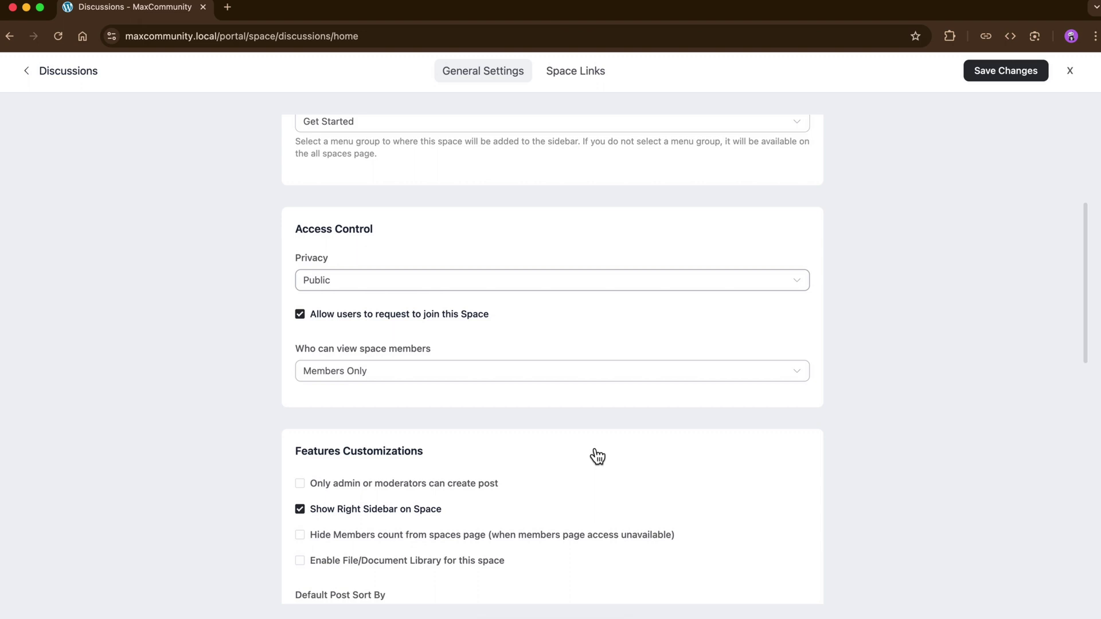
scroll(590, 446, down, 15)
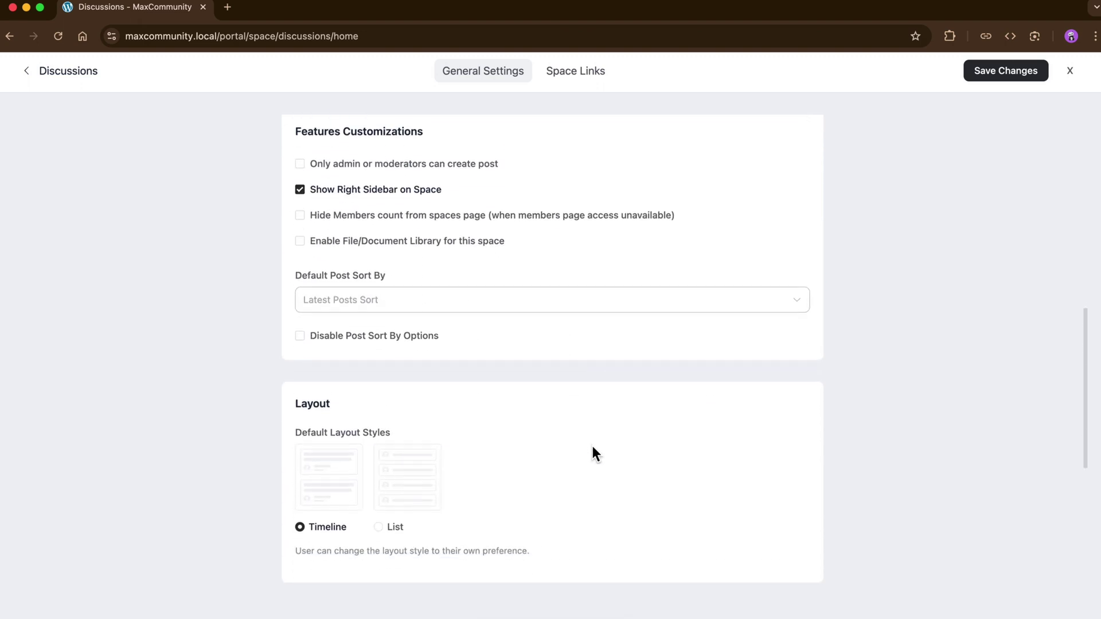
scroll(591, 444, down, 10)
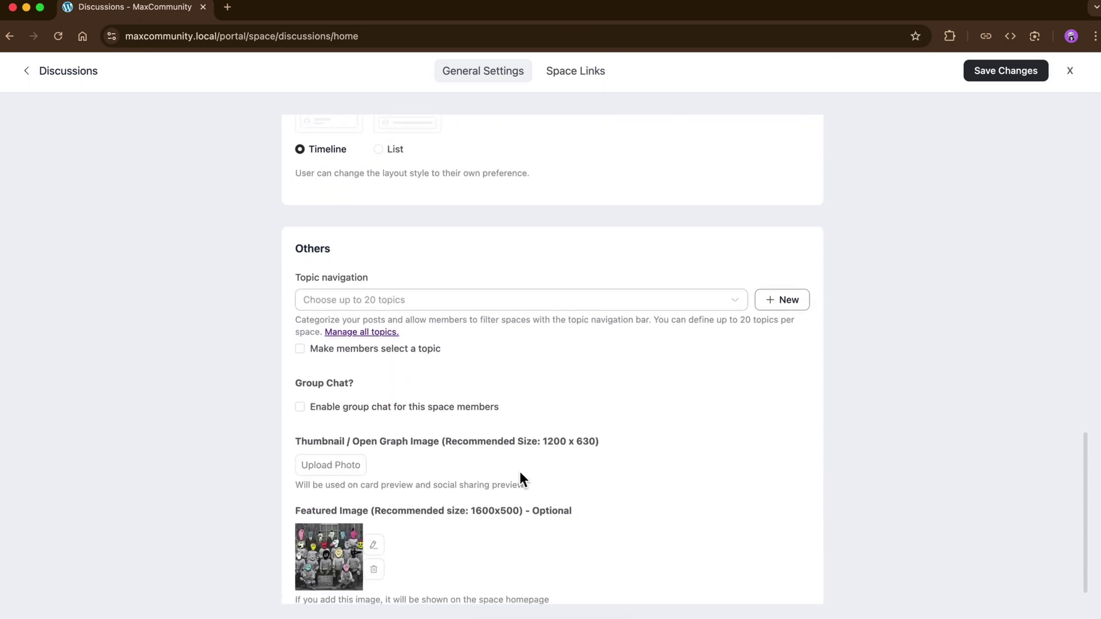
click(305, 412)
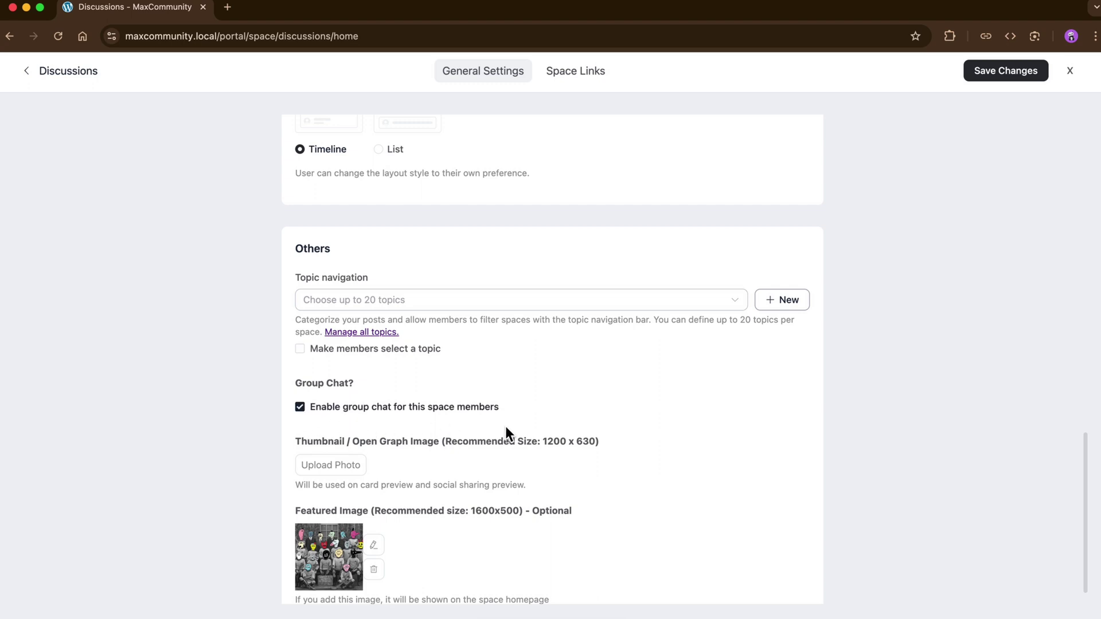
scroll(505, 428, up, 20)
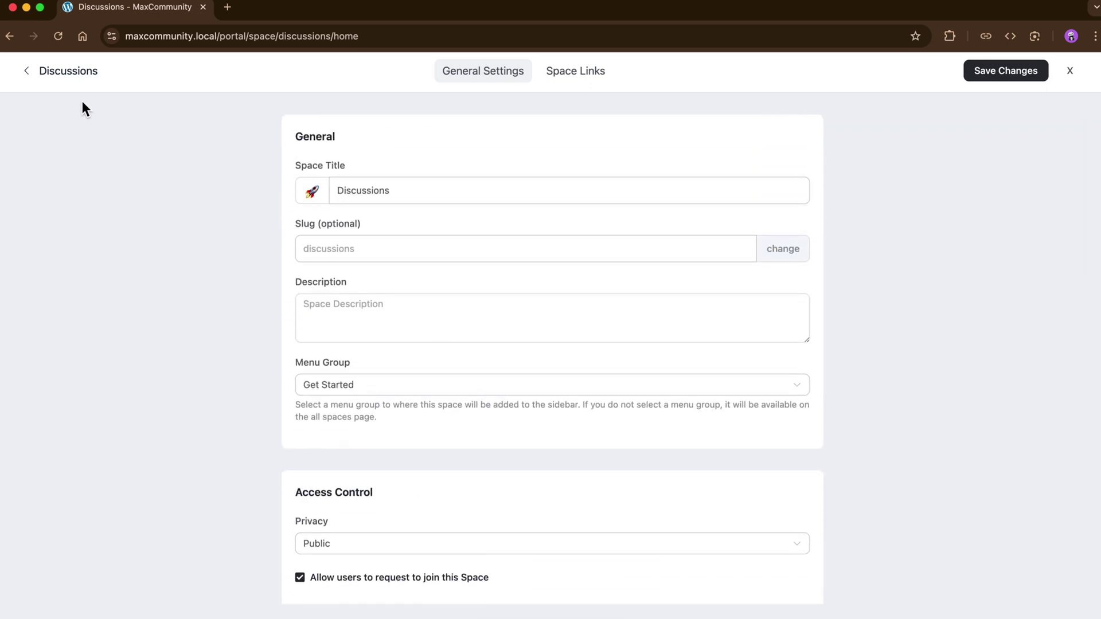
click(40, 85)
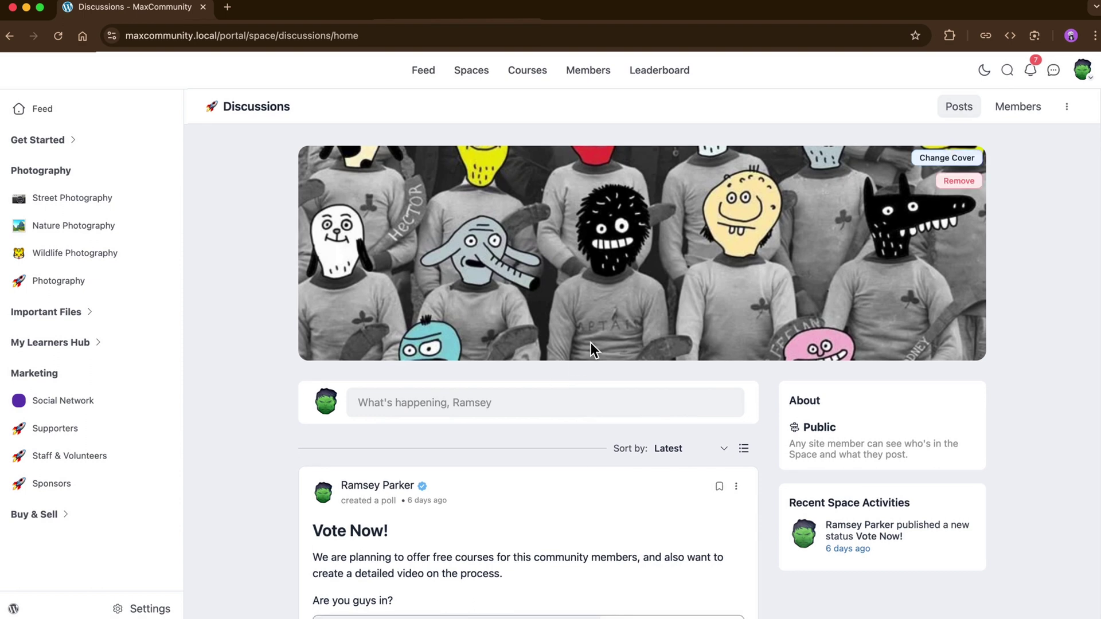
Step: Open private messages, view a member's conversation, try the emoji picker, and switch threads
click(1054, 71)
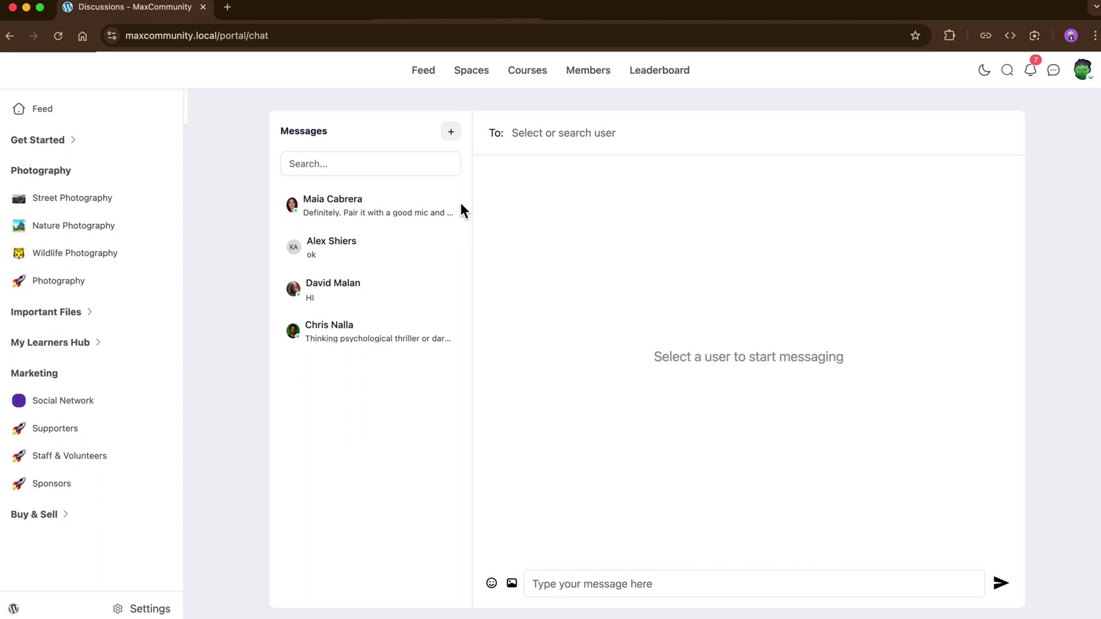
click(424, 217)
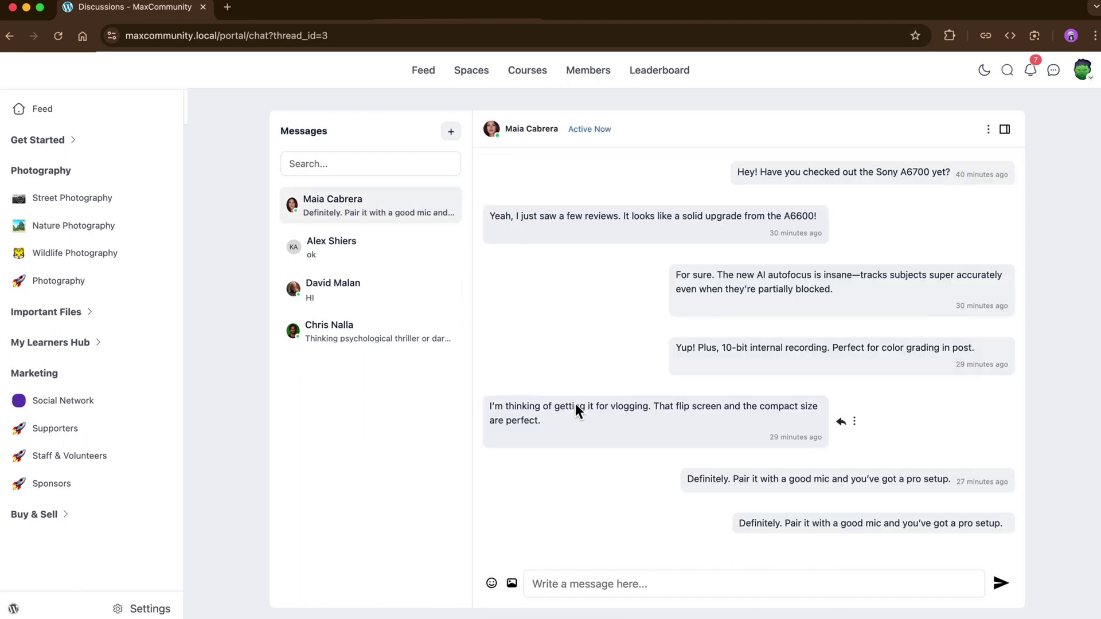
click(492, 583)
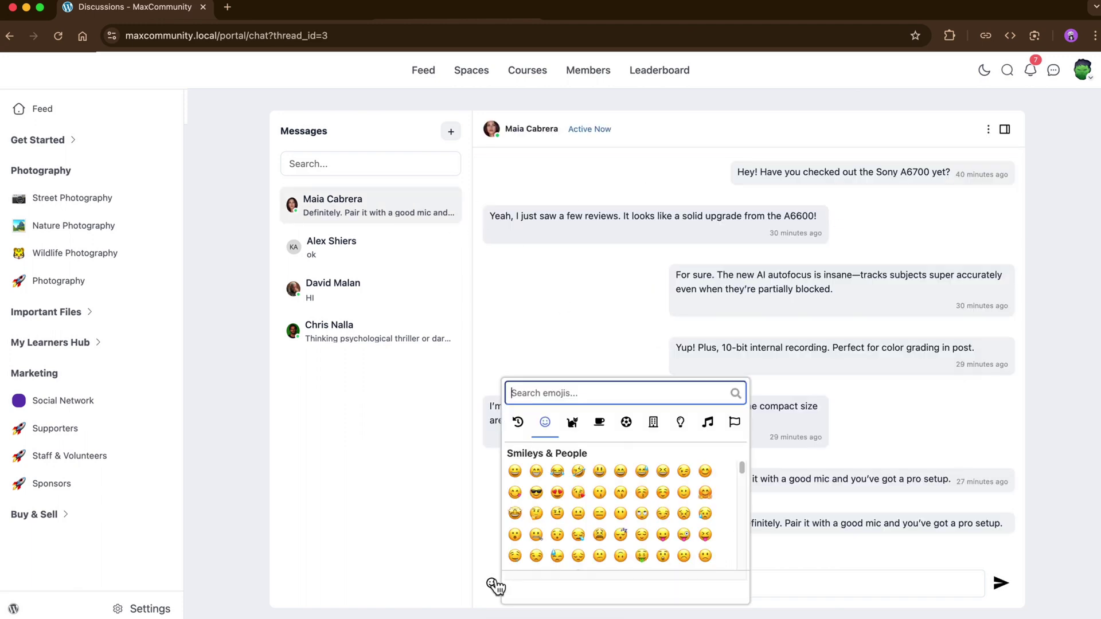
click(493, 582)
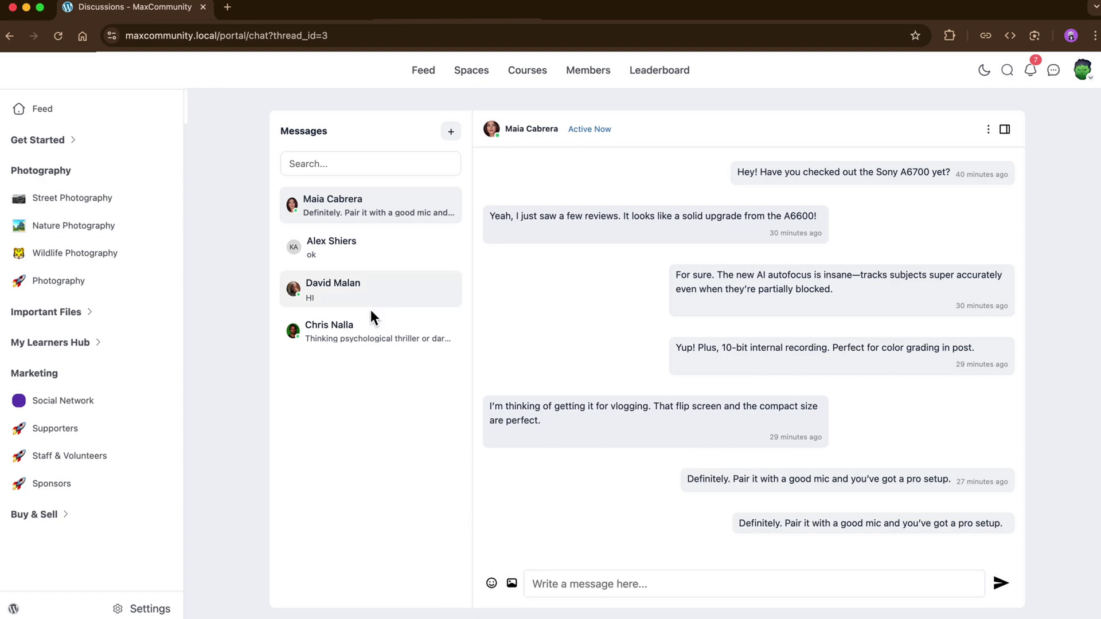
click(371, 335)
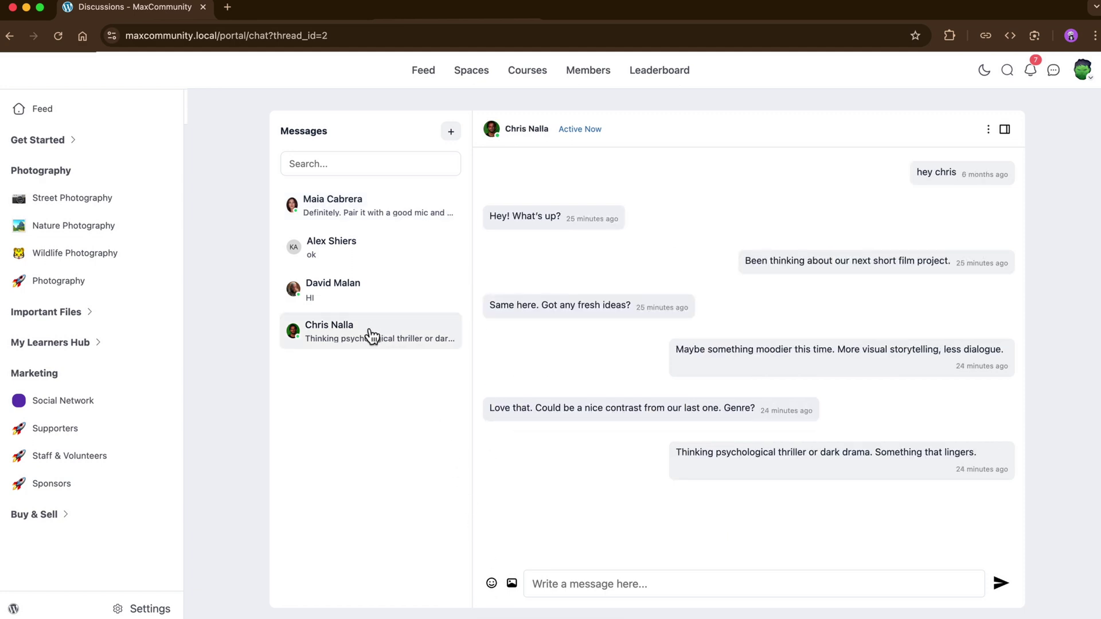
Step: Show unread notifications, filtering to Mentions and then back to All
click(1035, 74)
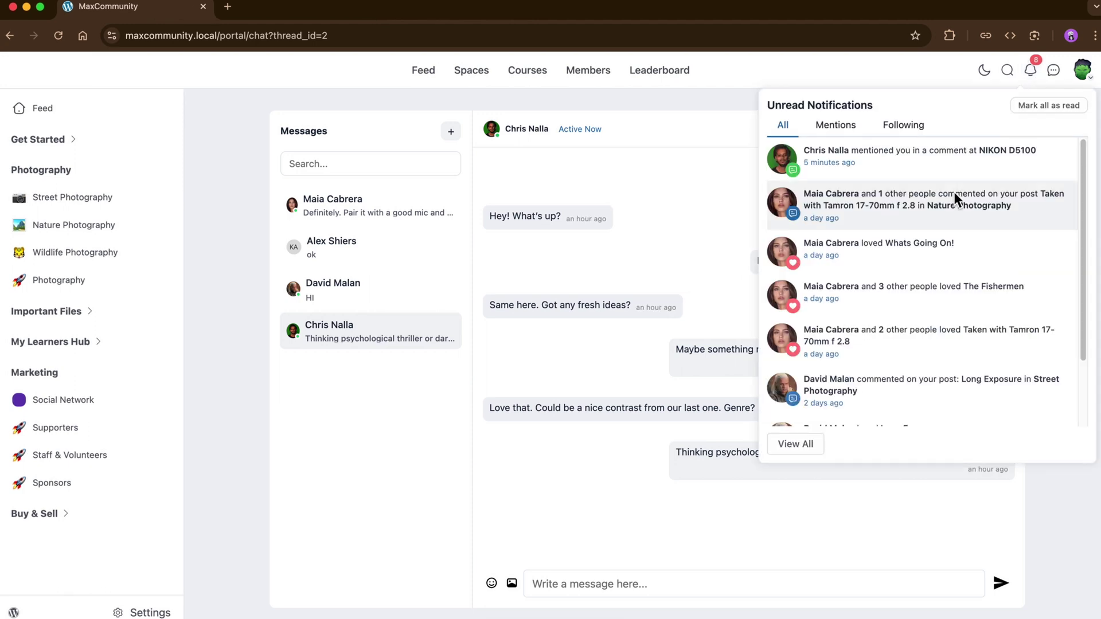
scroll(933, 256, down, 3)
scroll(934, 257, up, 3)
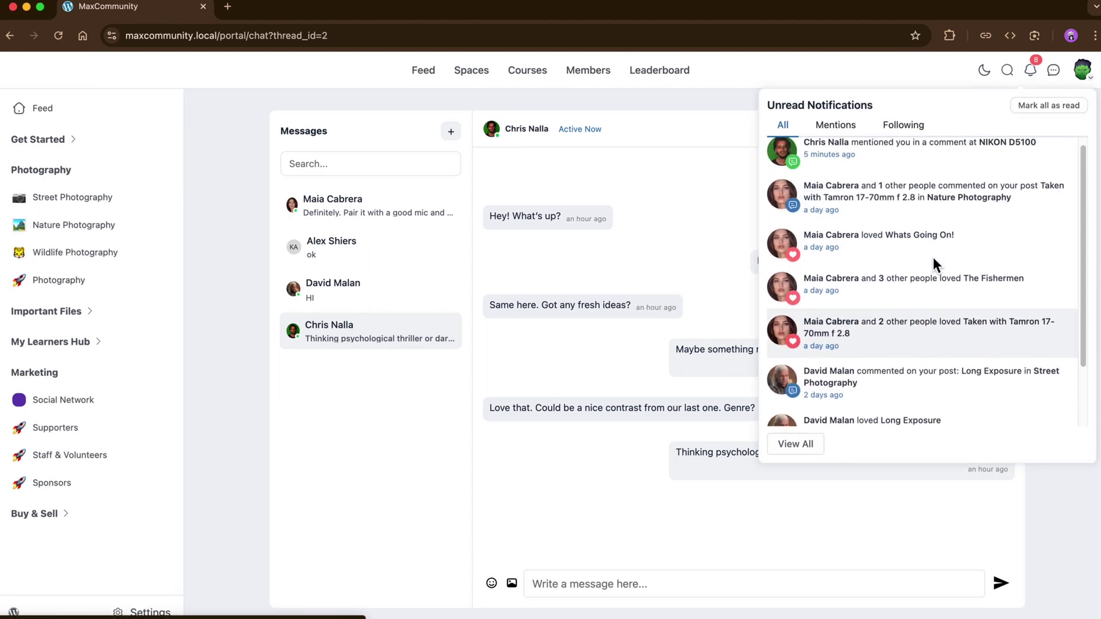
click(838, 135)
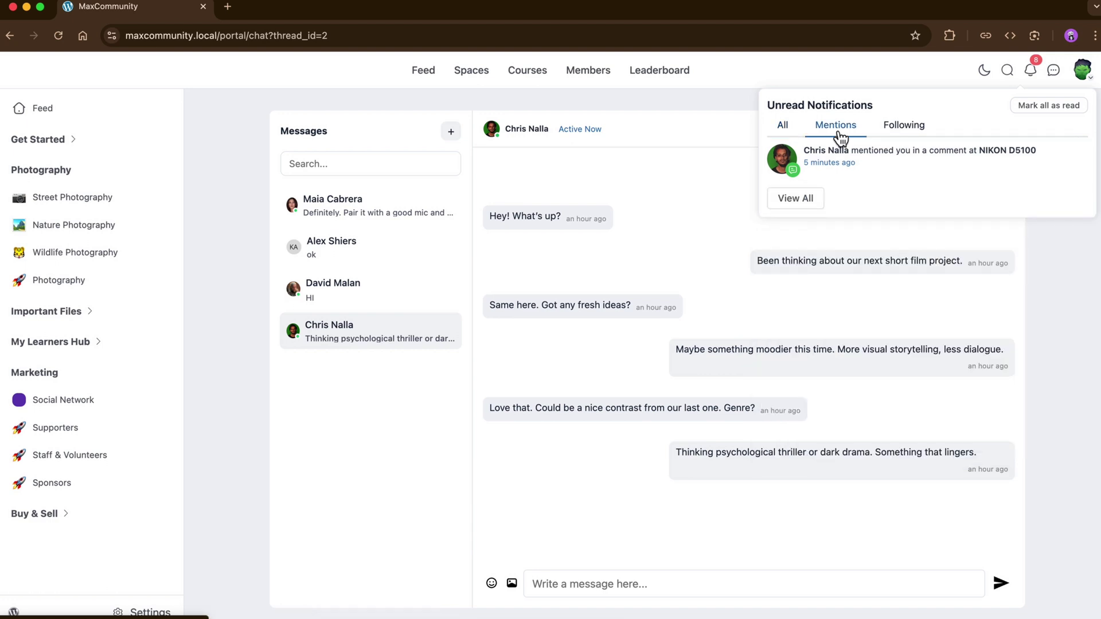
click(796, 137)
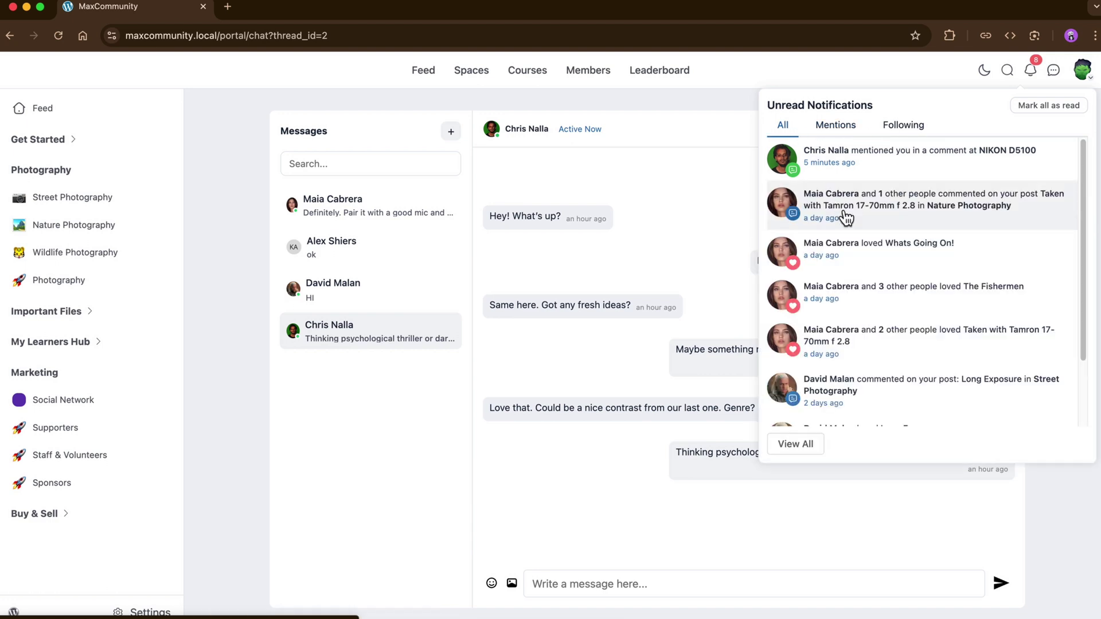
scroll(843, 217, down, 3)
scroll(847, 220, up, 3)
Step: Search the community posts for 'nature' and review the 2 matching posts
click(1007, 71)
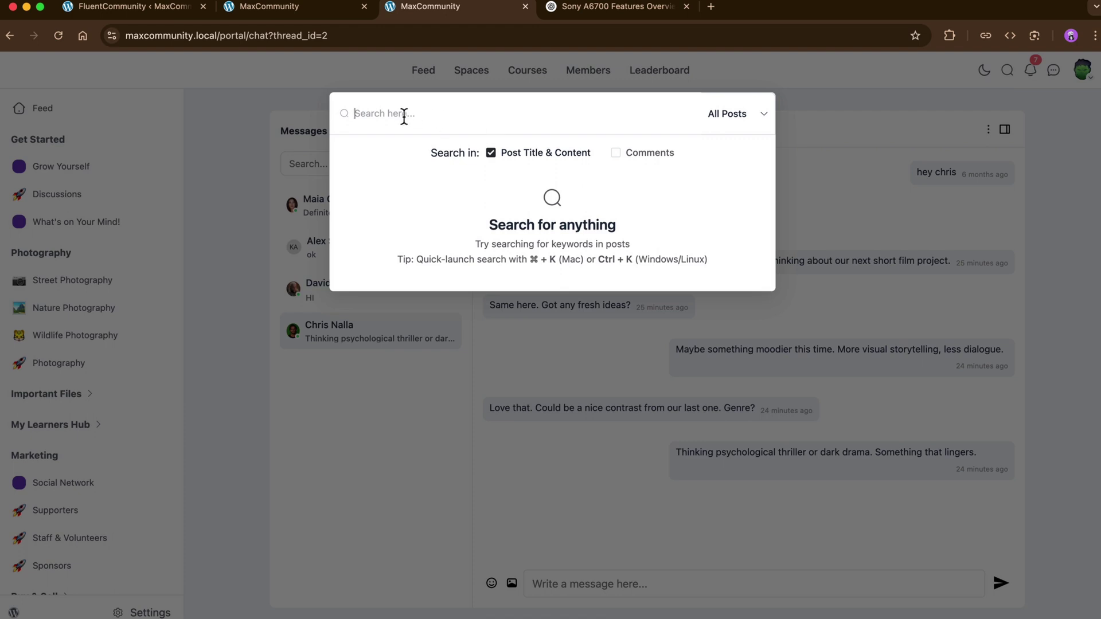
text(nature)
key(Return)
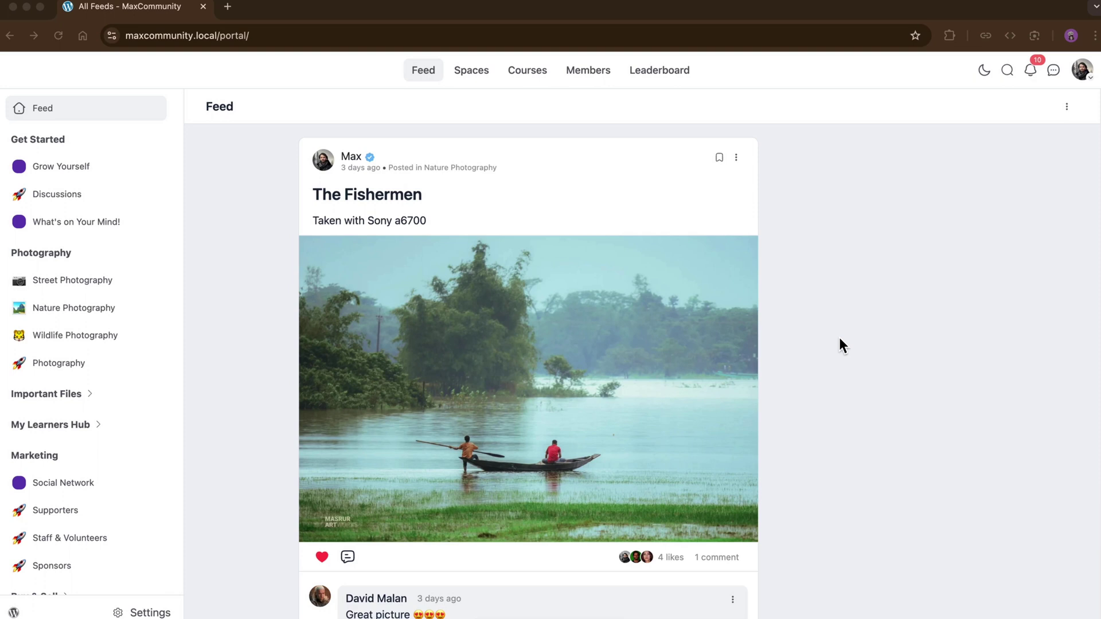
scroll(838, 337, up, 5)
scroll(839, 338, up, 4)
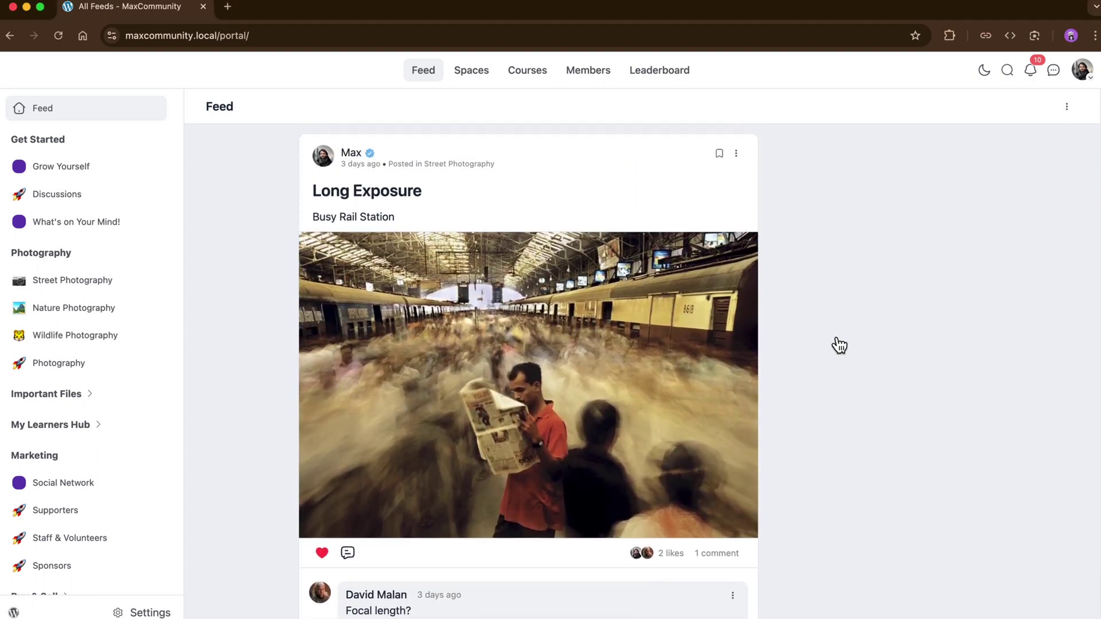
Step: Open your own profile page from the account menu
click(1088, 79)
click(1042, 113)
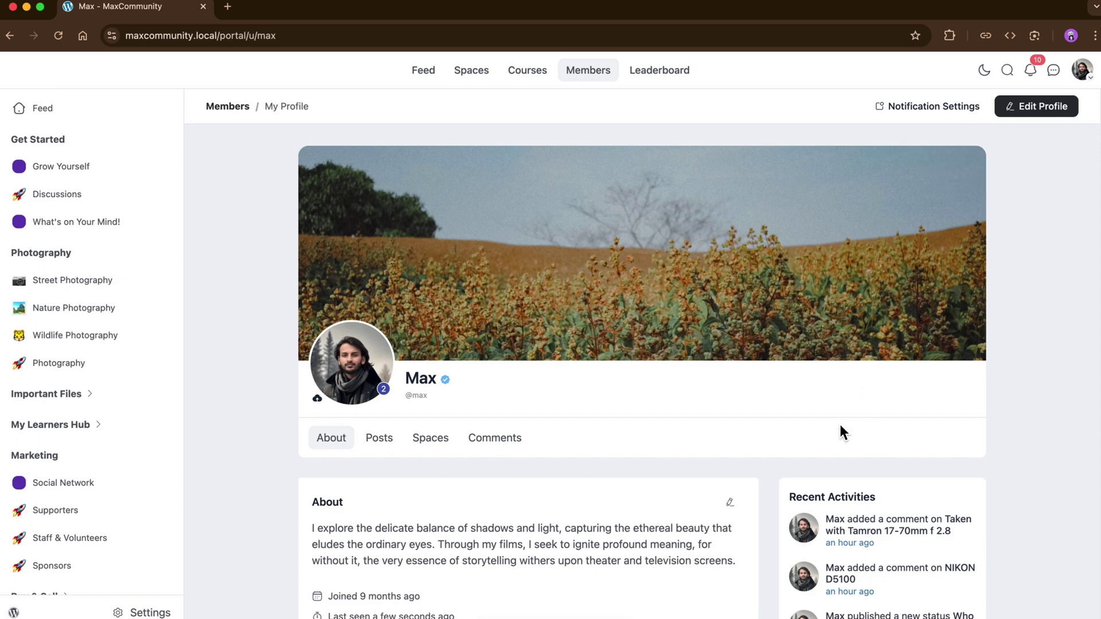
scroll(830, 446, down, 5)
scroll(830, 446, up, 5)
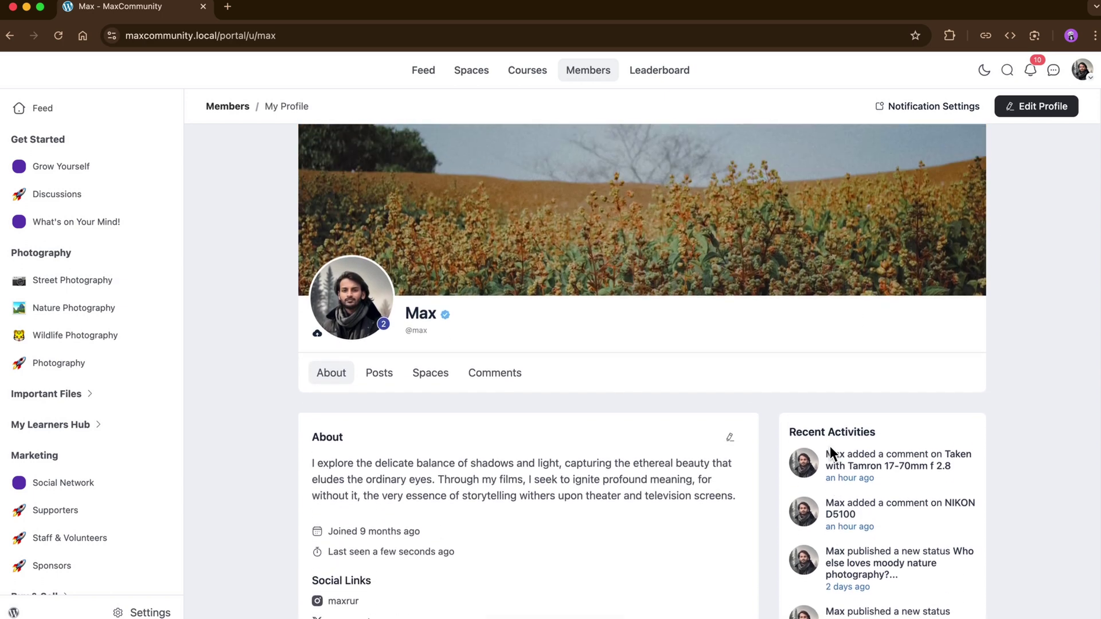
Step: Open the Edit Profile form and look through its fields
click(1038, 115)
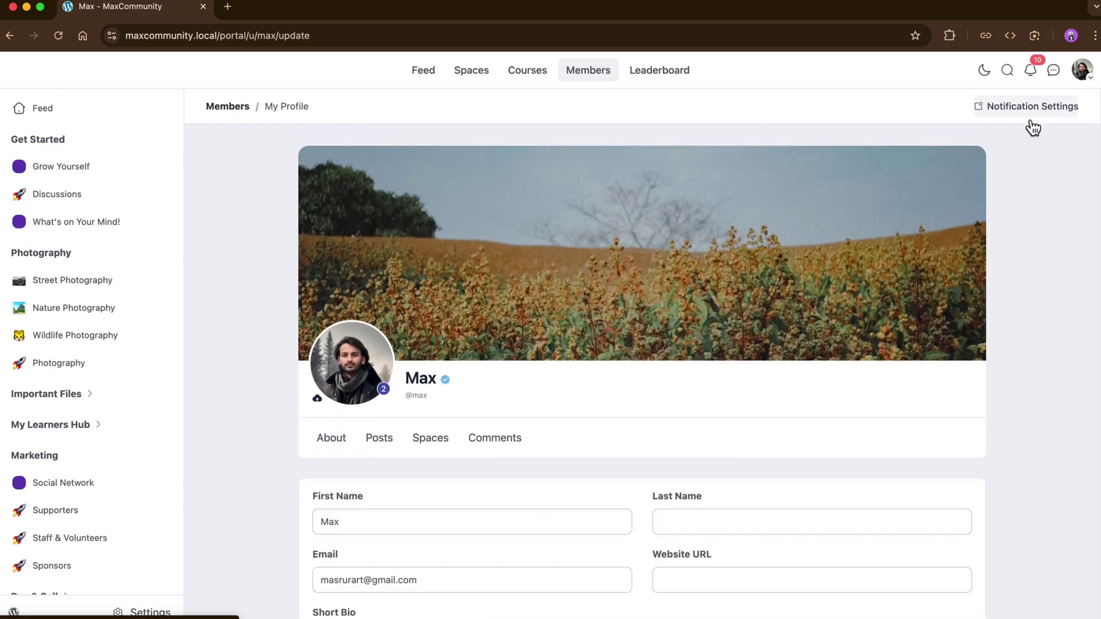
scroll(810, 424, down, 3)
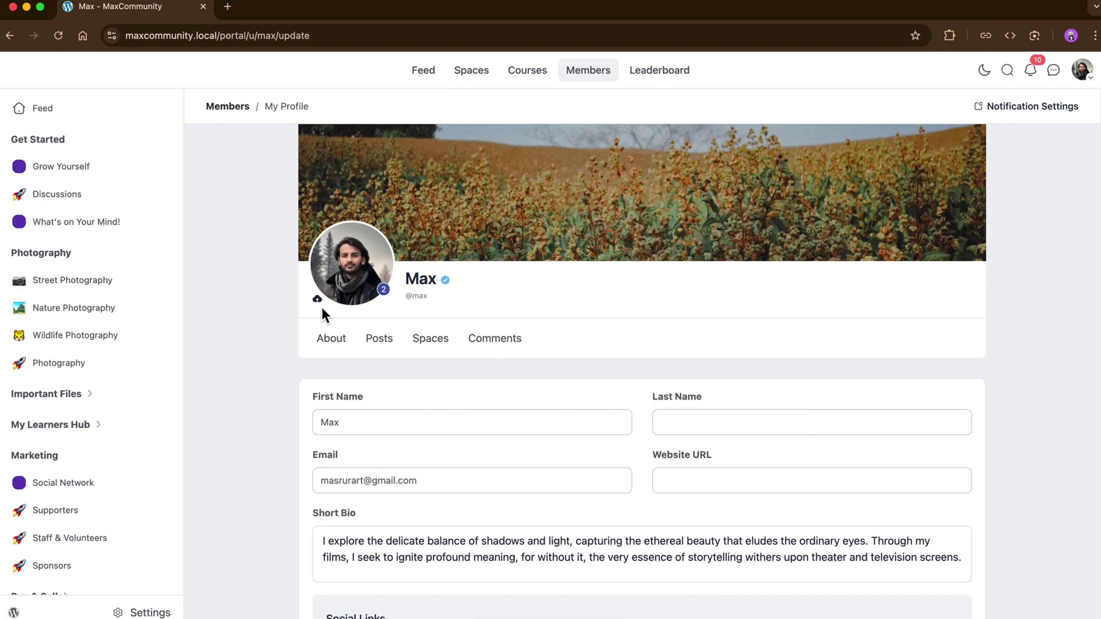
scroll(457, 491, down, 3)
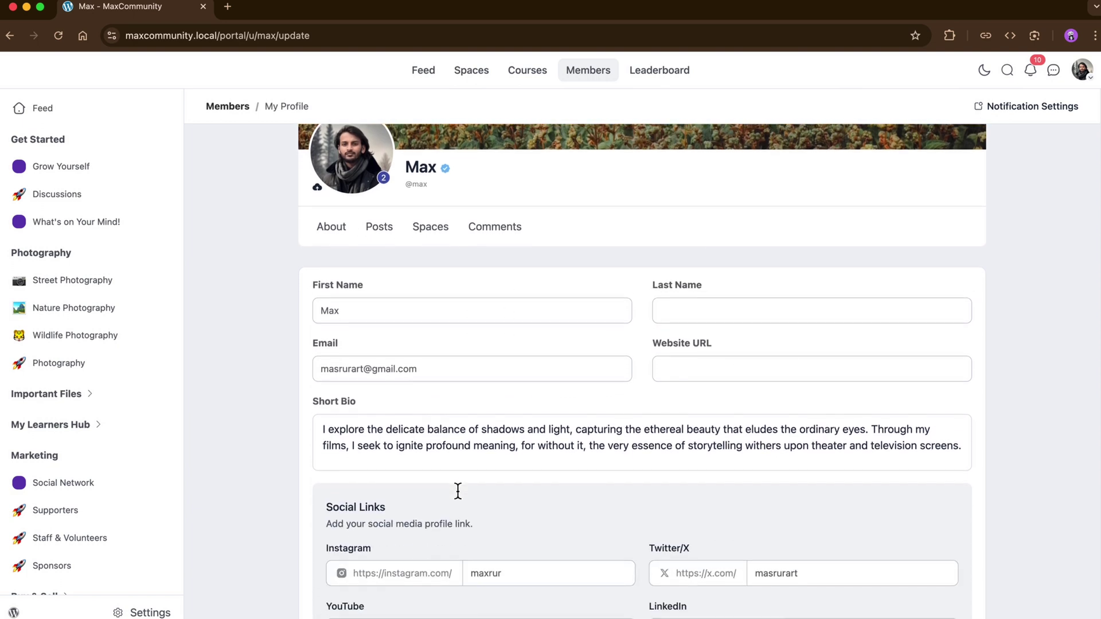
scroll(457, 491, down, 5)
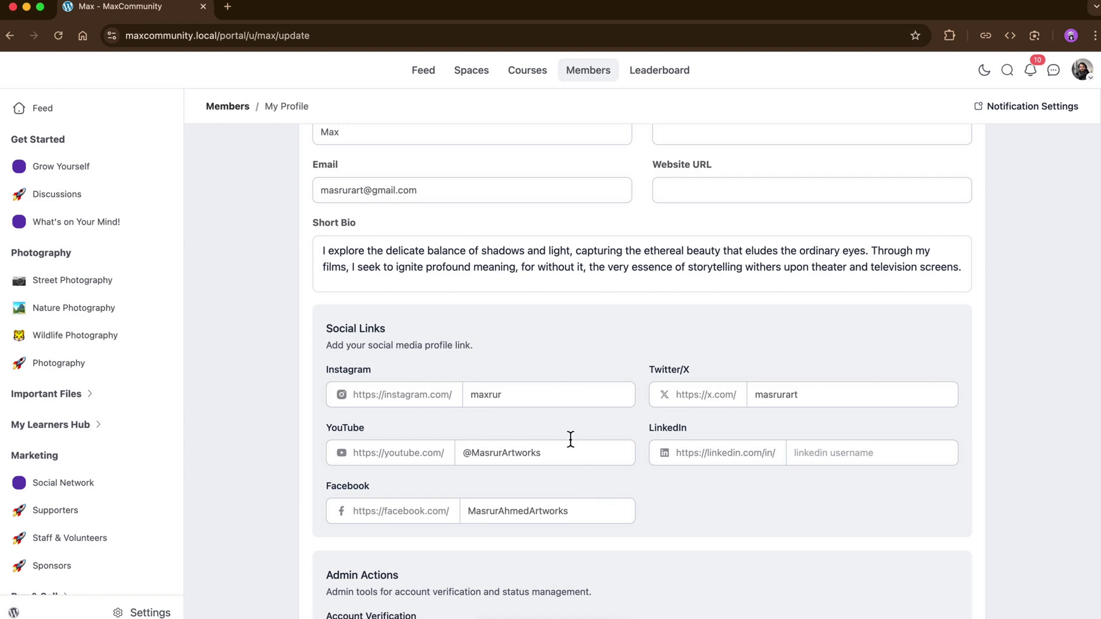
scroll(552, 412, up, 8)
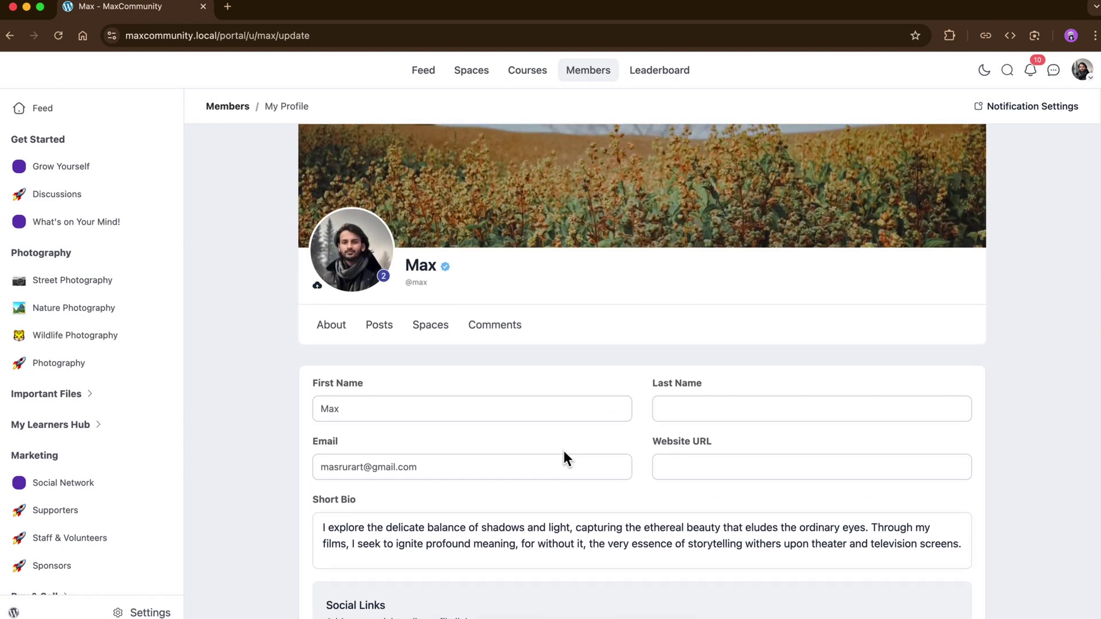
scroll(564, 458, up, 1)
Step: Return to the profile's About view with bio, social links and recent activity
click(339, 375)
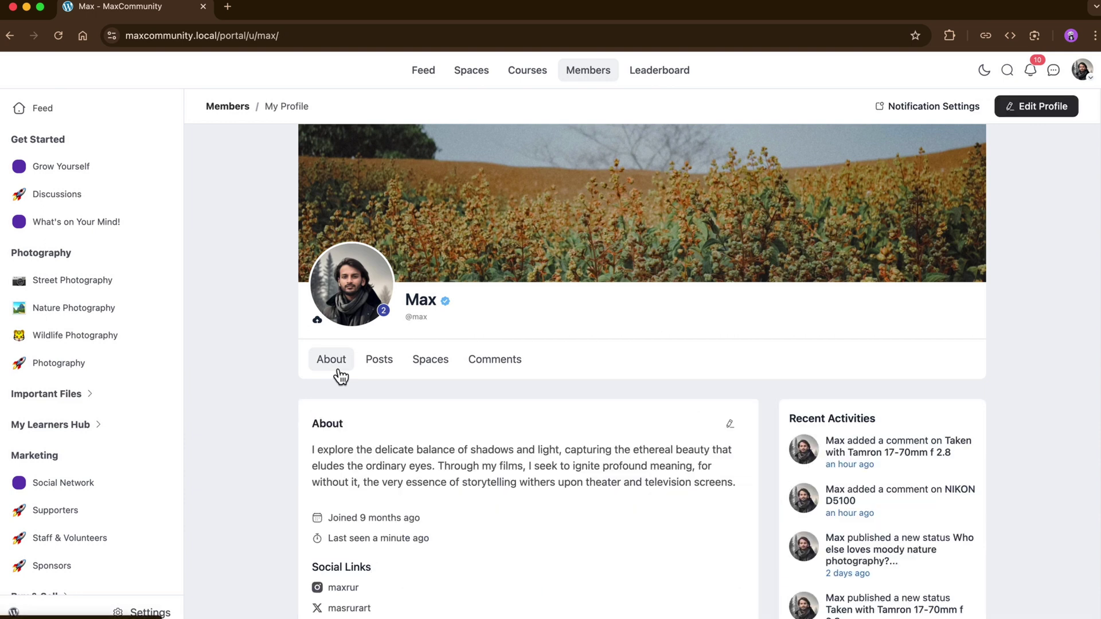
scroll(560, 458, down, 2)
scroll(560, 458, up, 4)
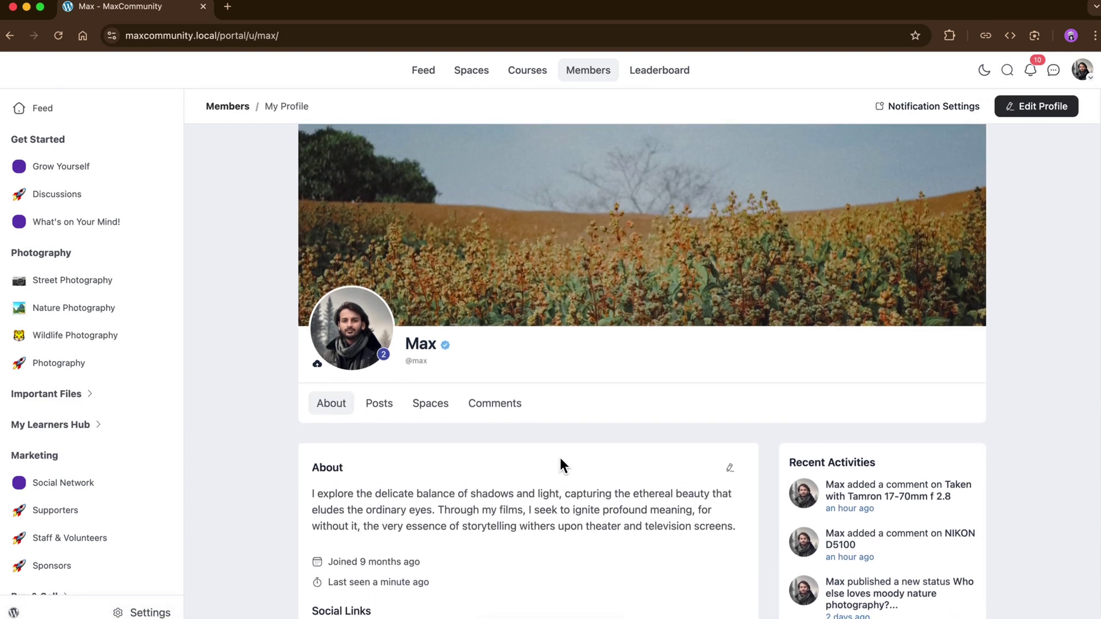
scroll(560, 464, up, 1)
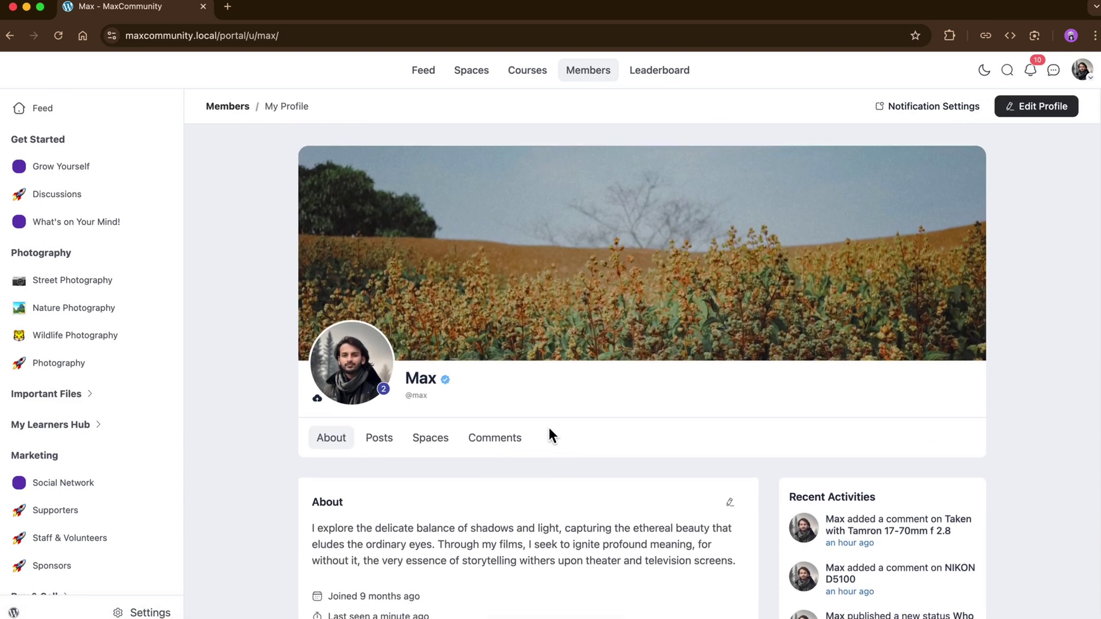
Step: Open Leaderboards to view the level ladder and 7-day, 30-day and all-time rankings
click(659, 71)
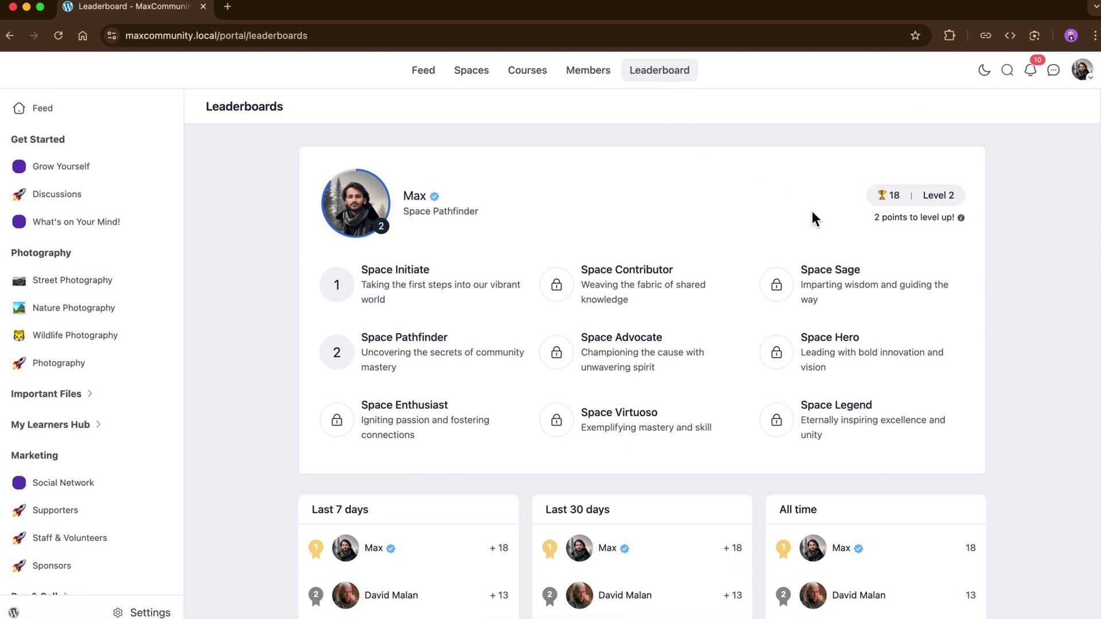
scroll(811, 212, down, 3)
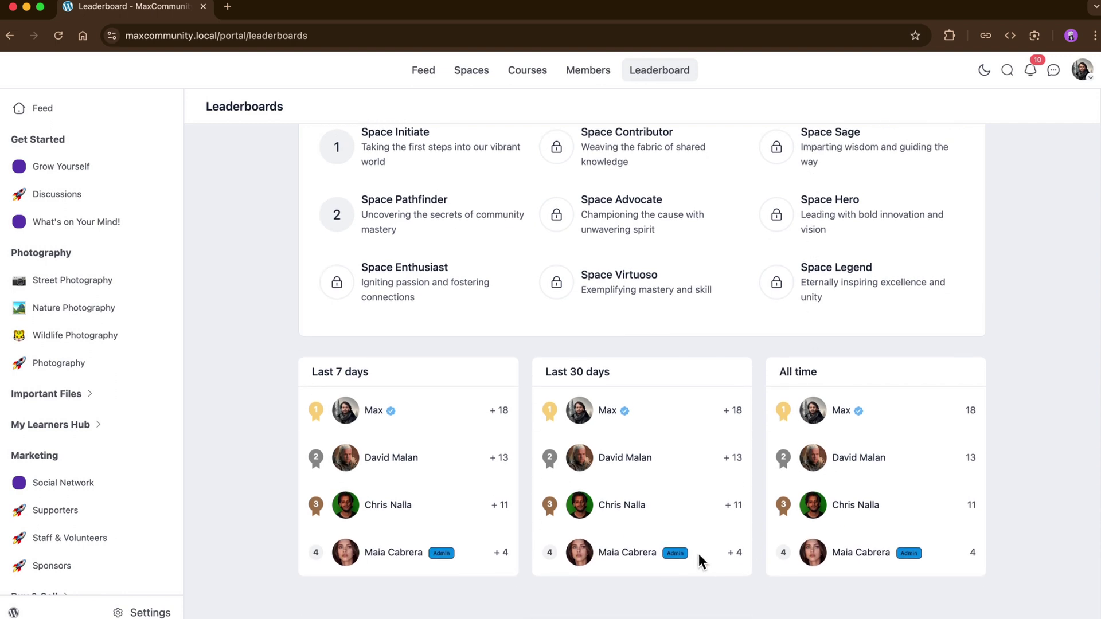
scroll(699, 560, up, 3)
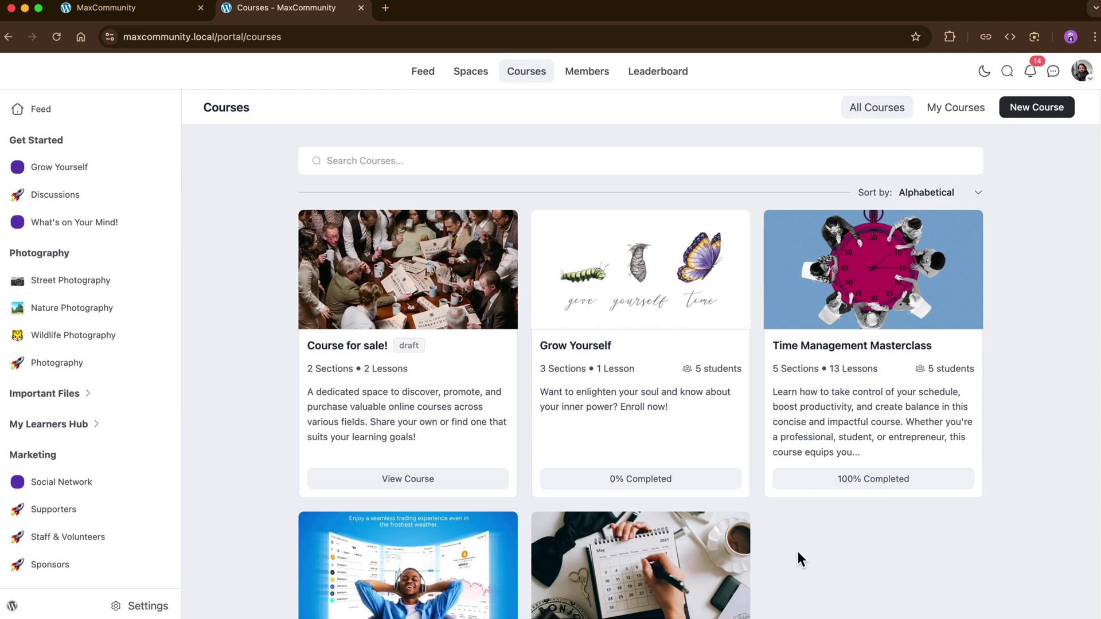
Step: Preview the Create a Course form from the Courses page
scroll(797, 552, down, 4)
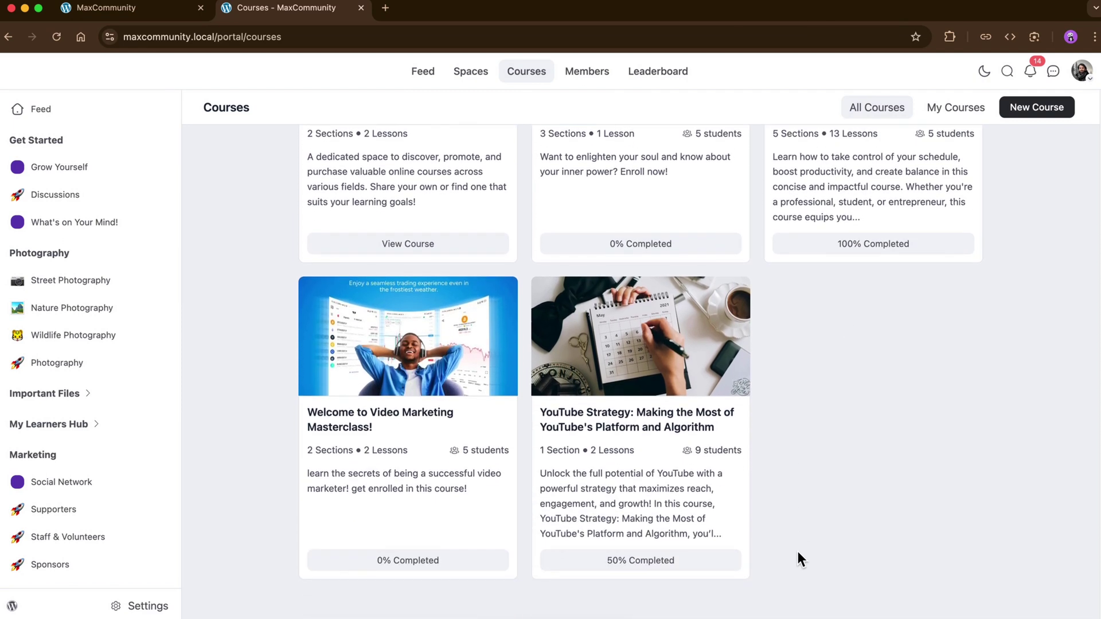
scroll(798, 553, up, 4)
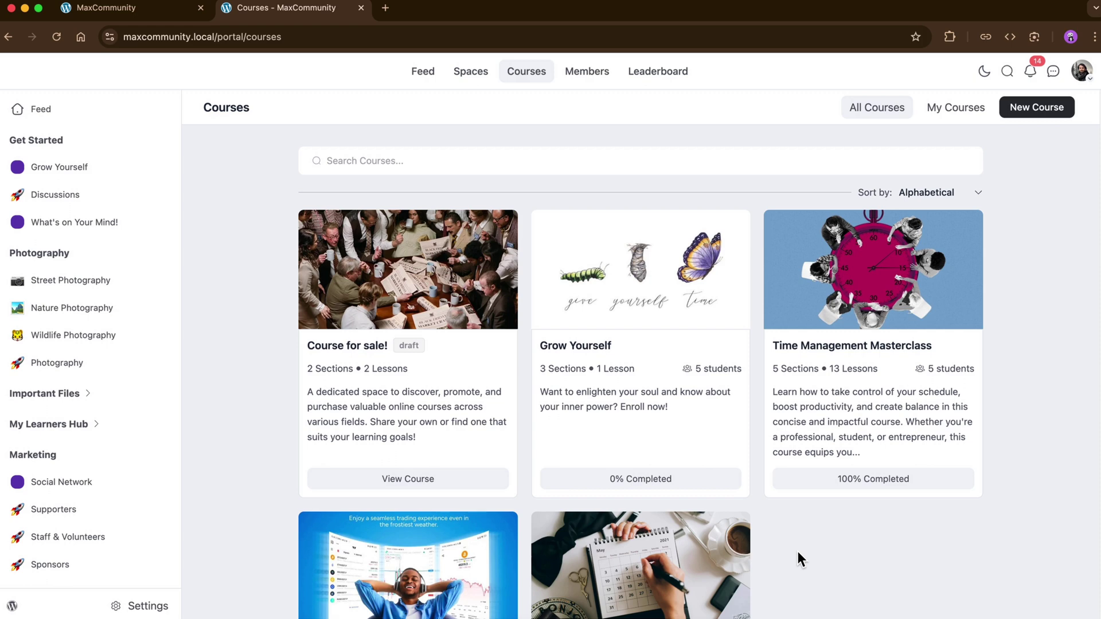
click(1029, 112)
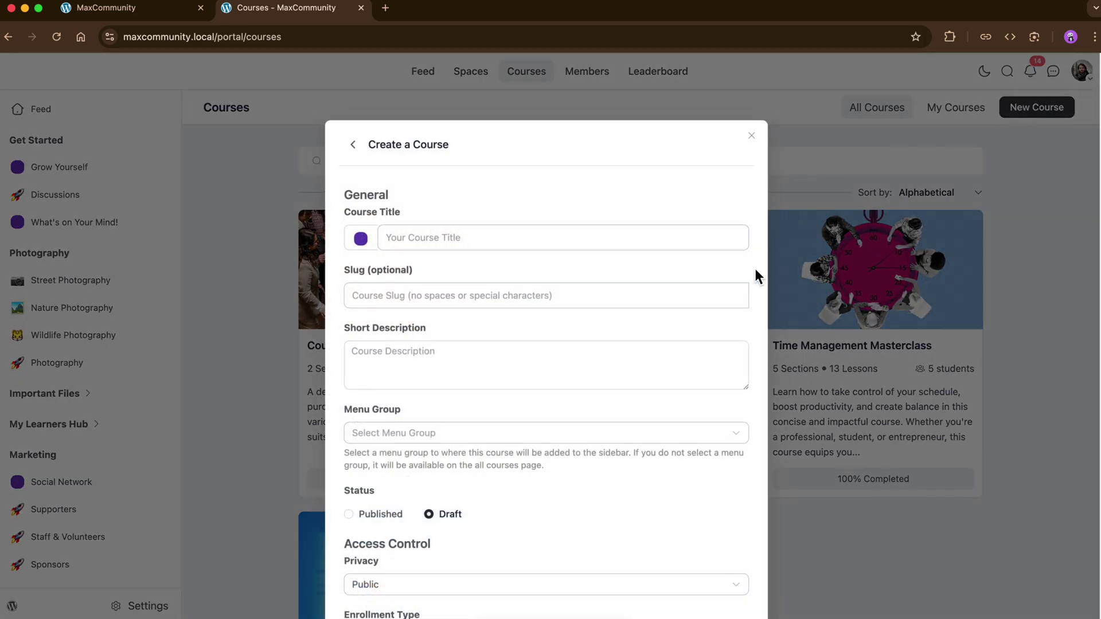
scroll(700, 392, down, 5)
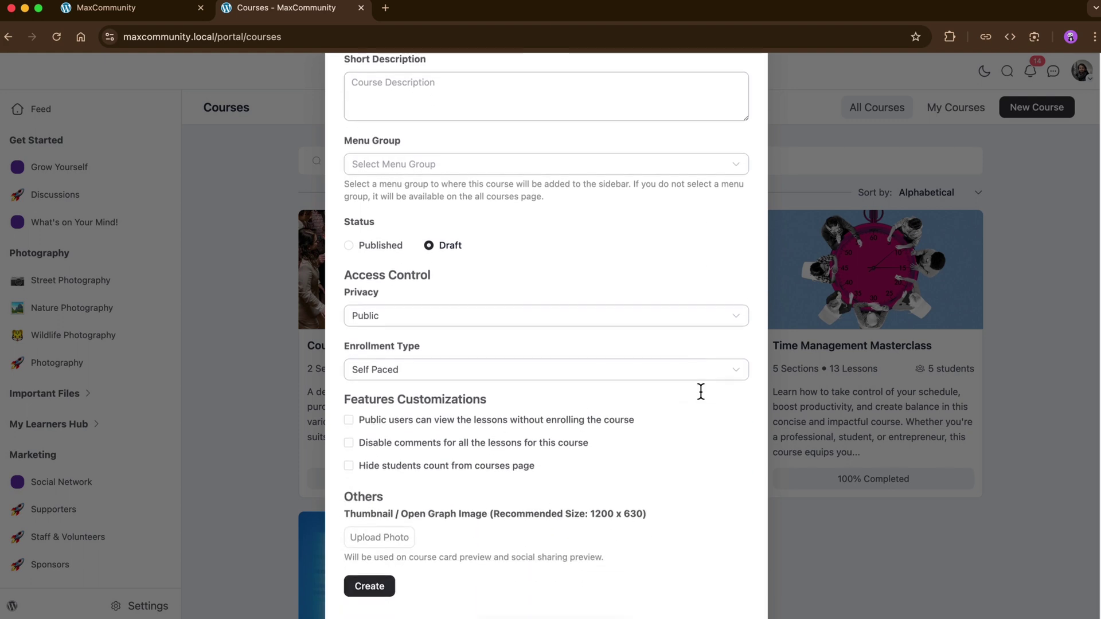
scroll(701, 391, down, 1)
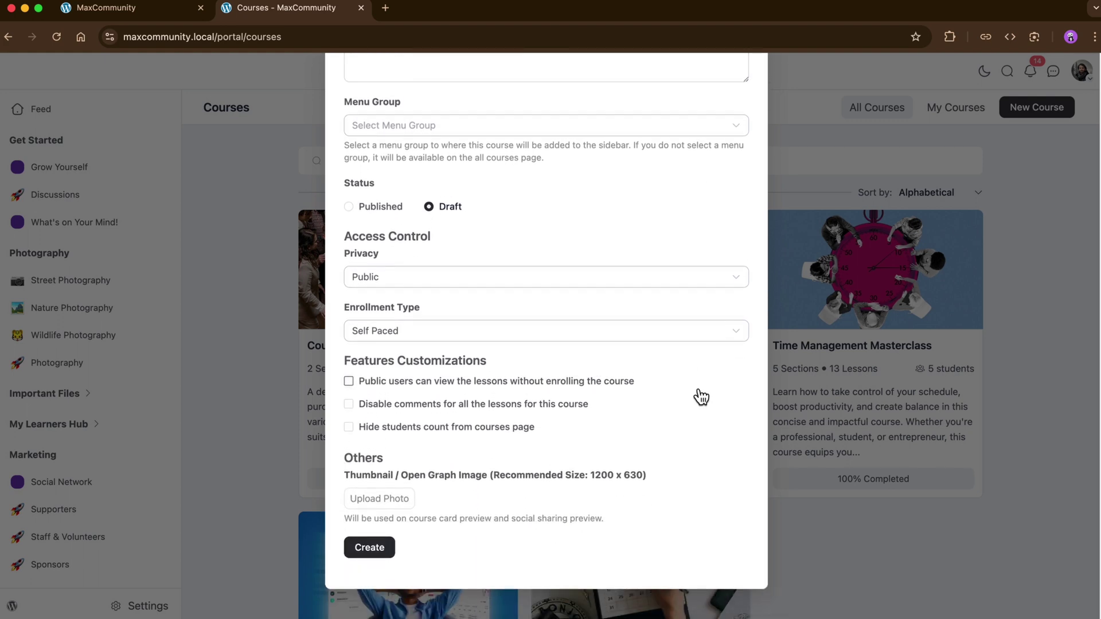
scroll(700, 395, up, 6)
Step: Open Time Management Masterclass in the admin tab and review its Overview
key(ctrl+shift+Tab)
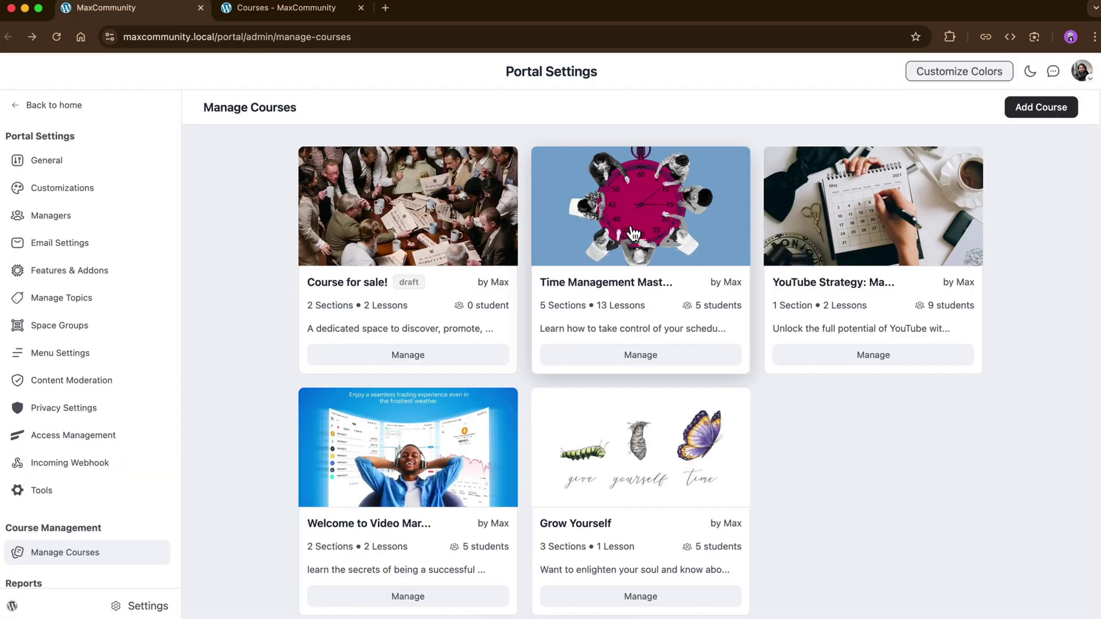
click(603, 232)
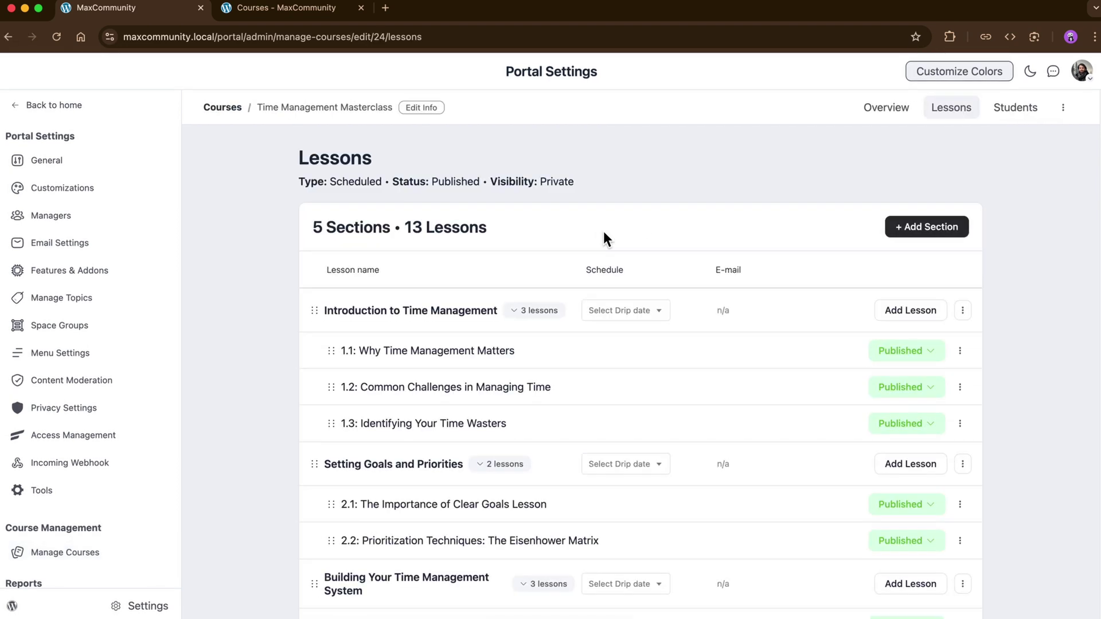
click(877, 112)
scroll(811, 324, down, 5)
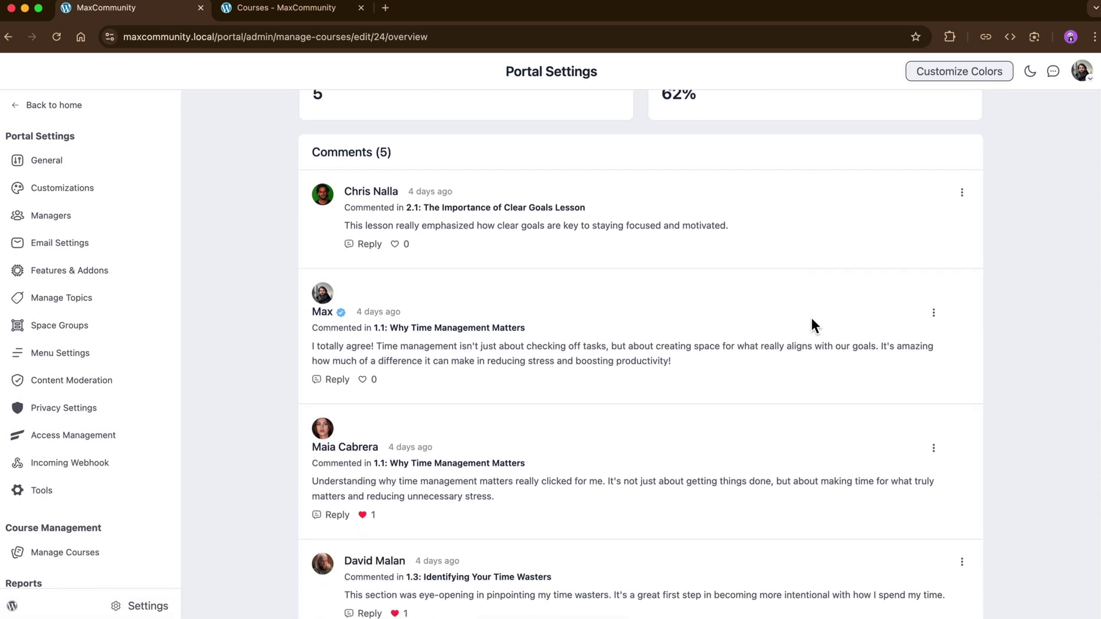
scroll(812, 321, up, 5)
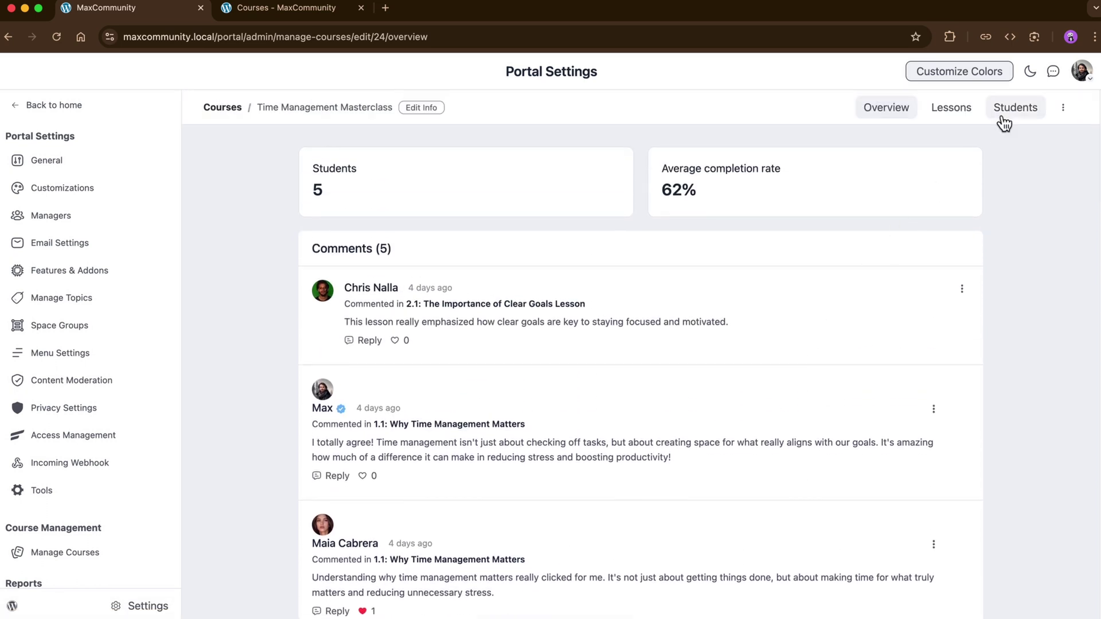
Step: Browse the course's students and lessons, then its general settings and lock screen
click(1006, 116)
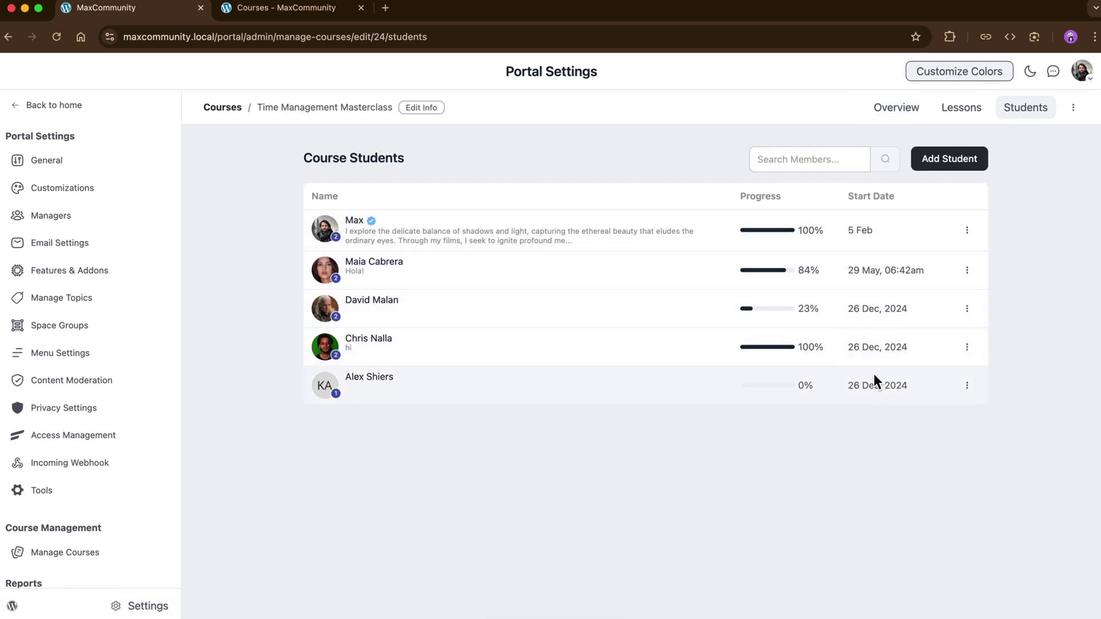
click(962, 112)
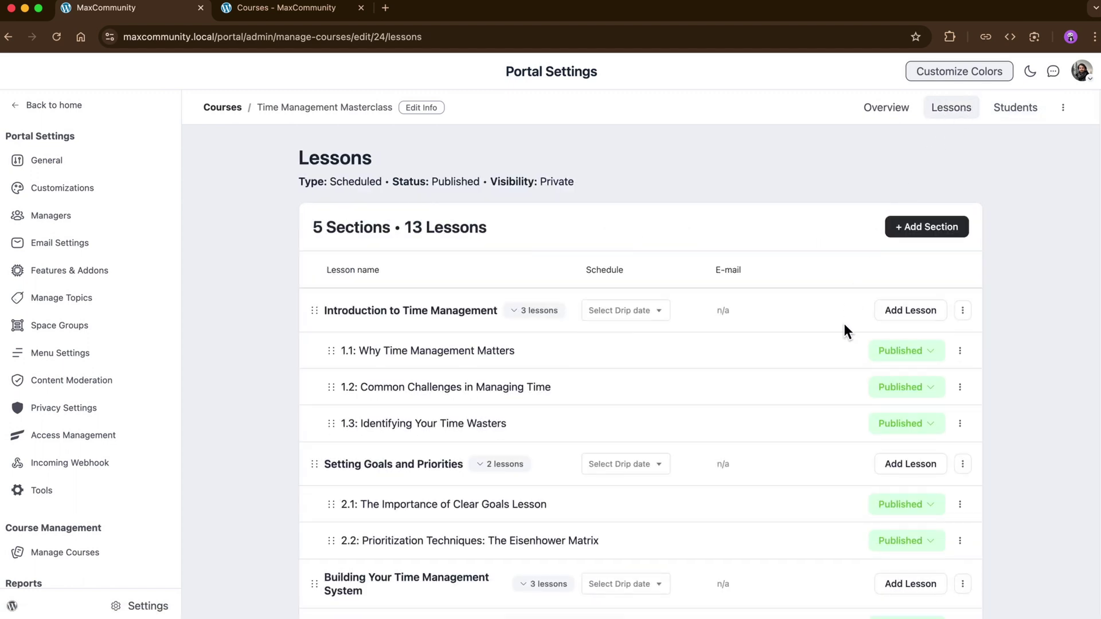
scroll(843, 325, down, 3)
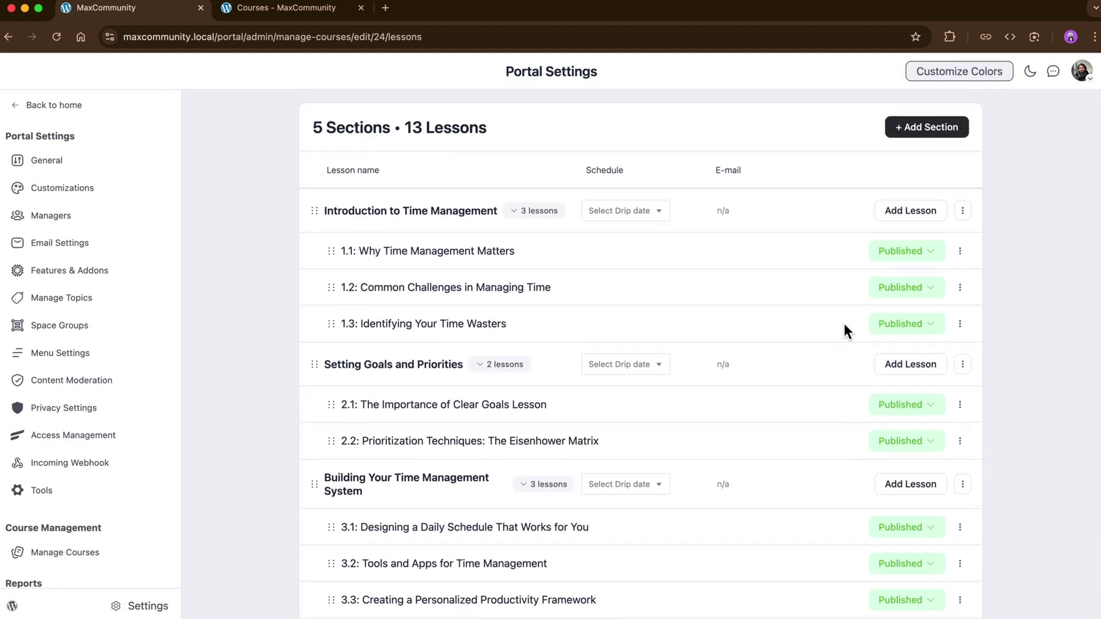
scroll(843, 325, up, 2)
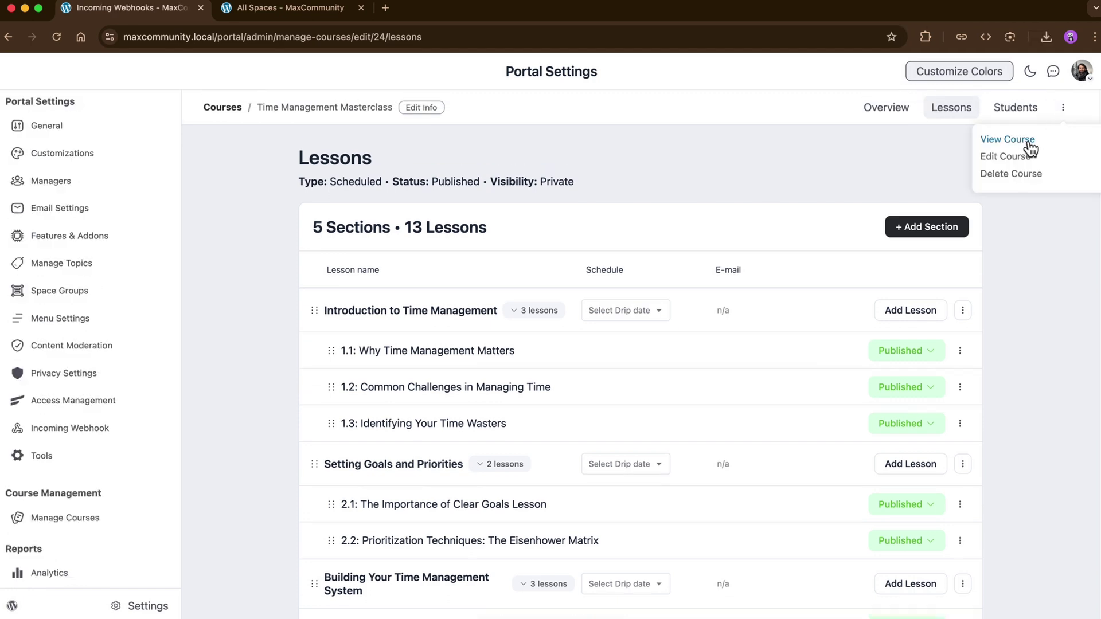
click(1023, 156)
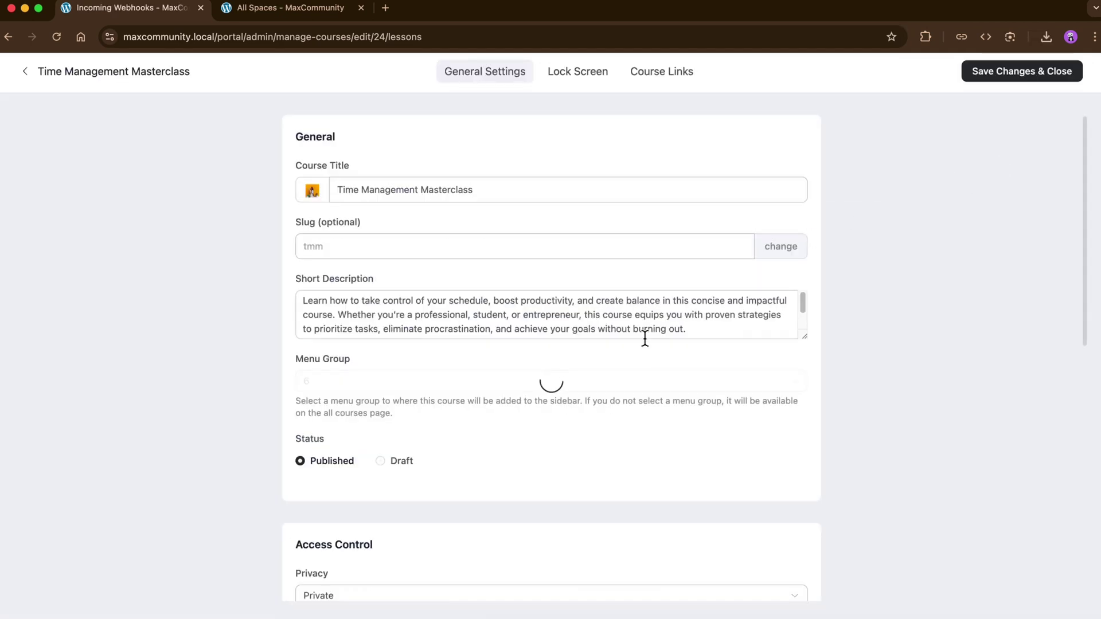
click(585, 84)
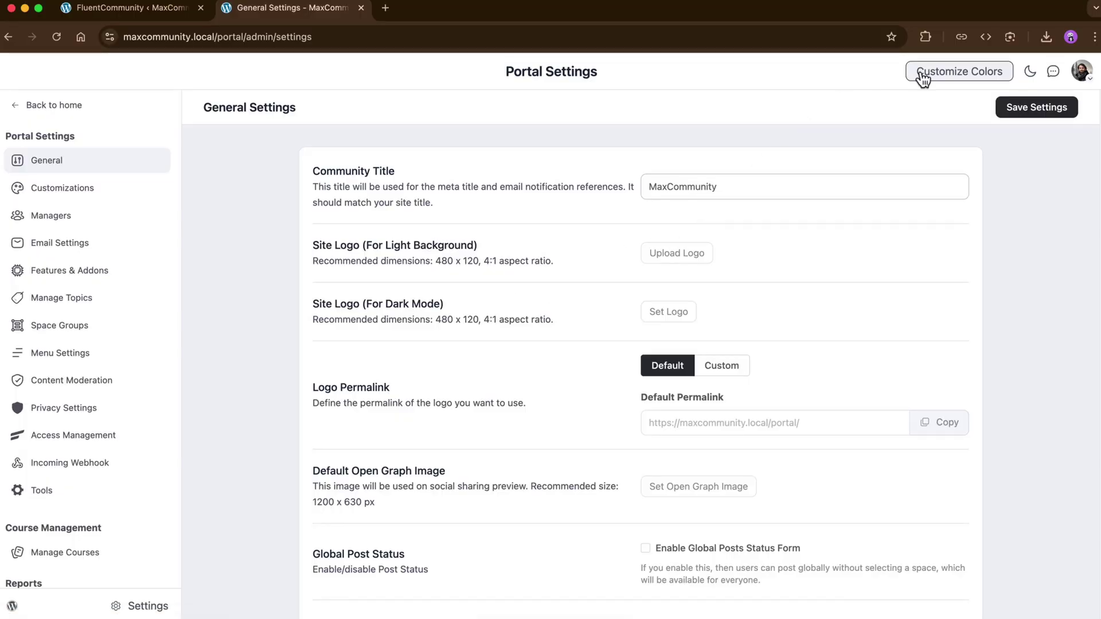
Step: Open the portal colour customizer and compare the dark and light mode styles
click(920, 74)
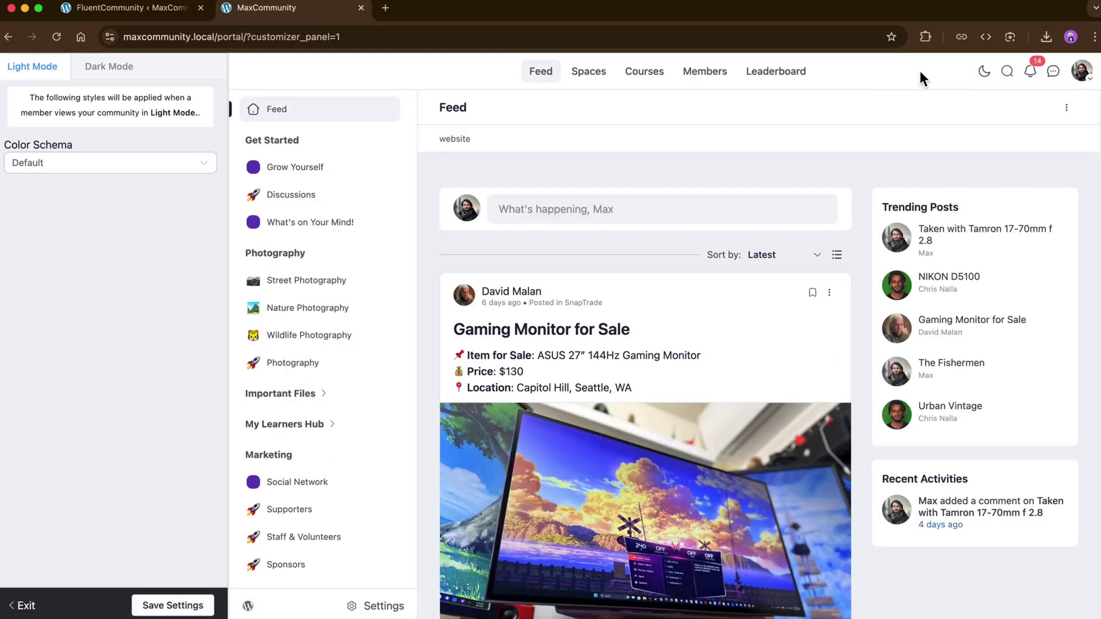
click(118, 75)
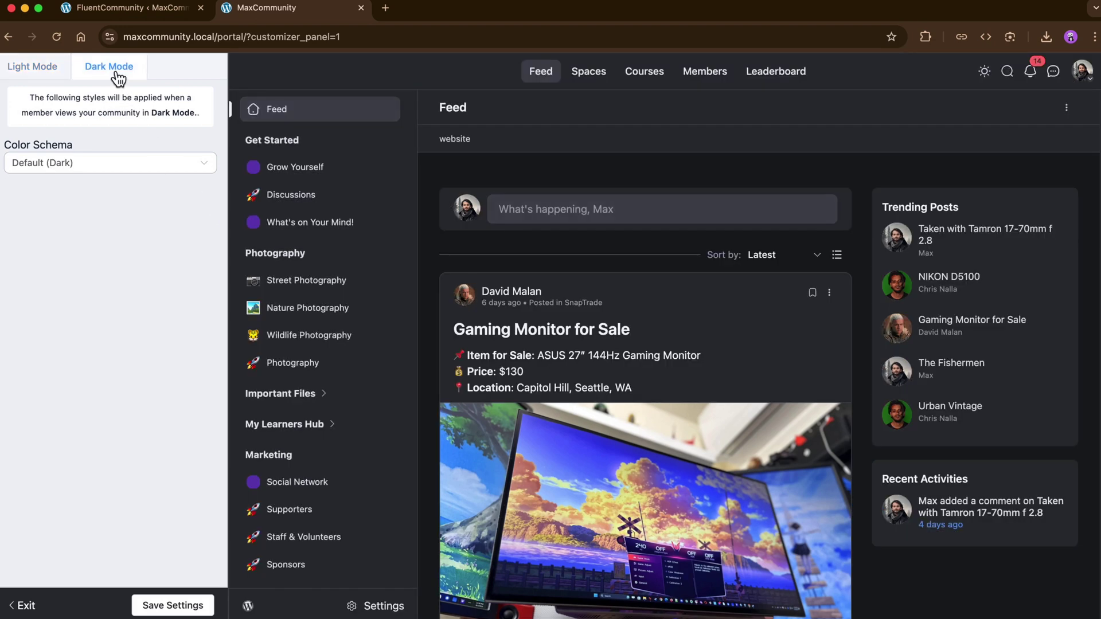
click(46, 82)
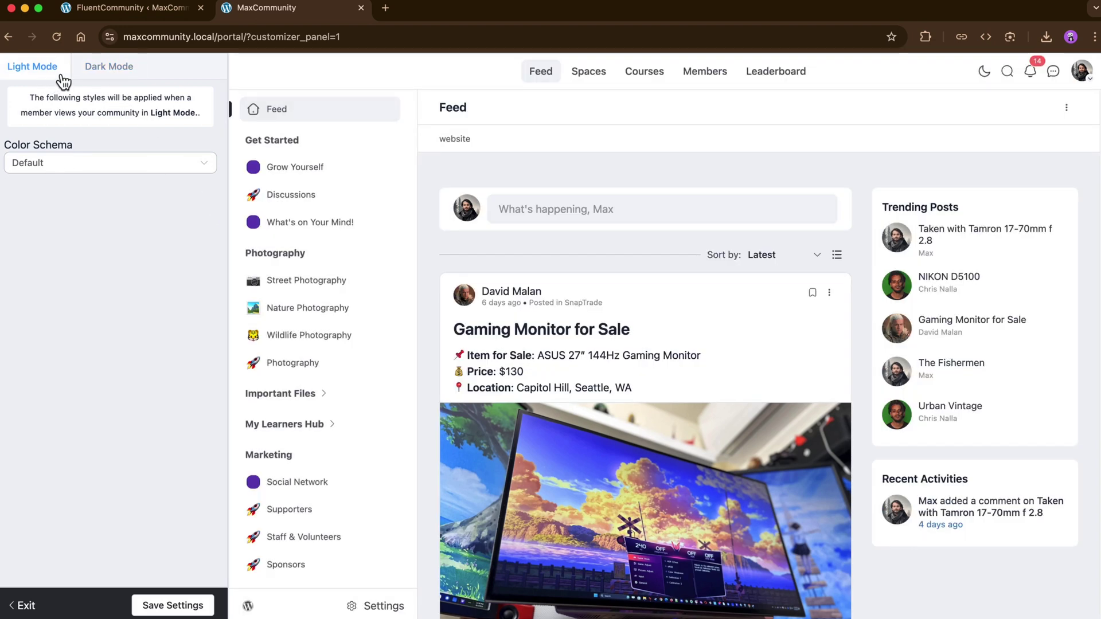
click(117, 79)
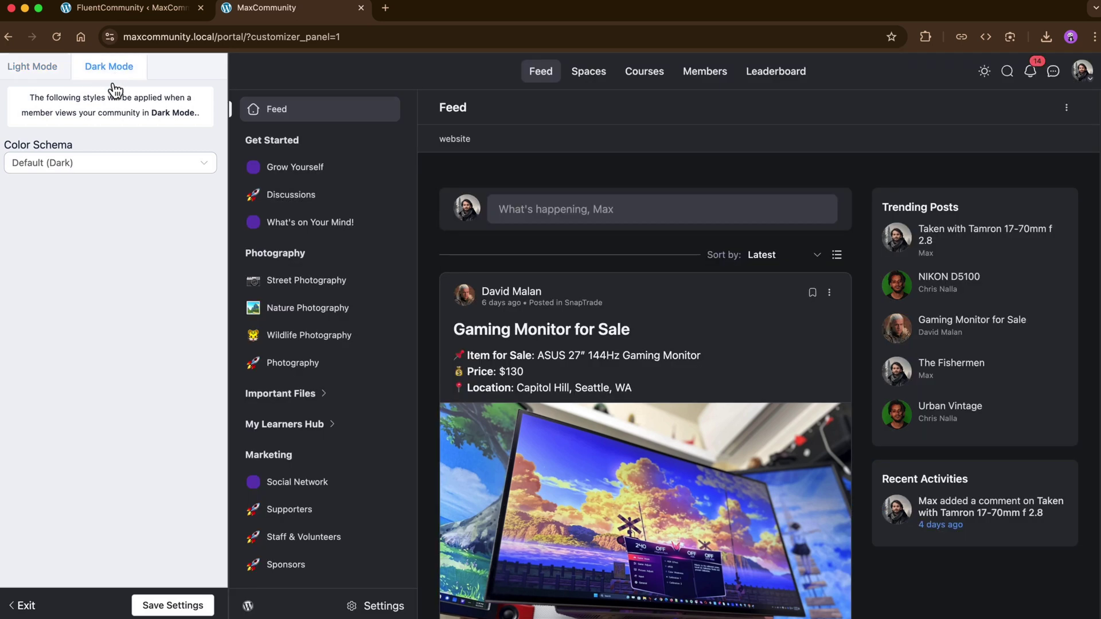
Step: Apply the Sky Blue (Dark) scheme, then switch to Emerald Essence (Dark)
click(92, 168)
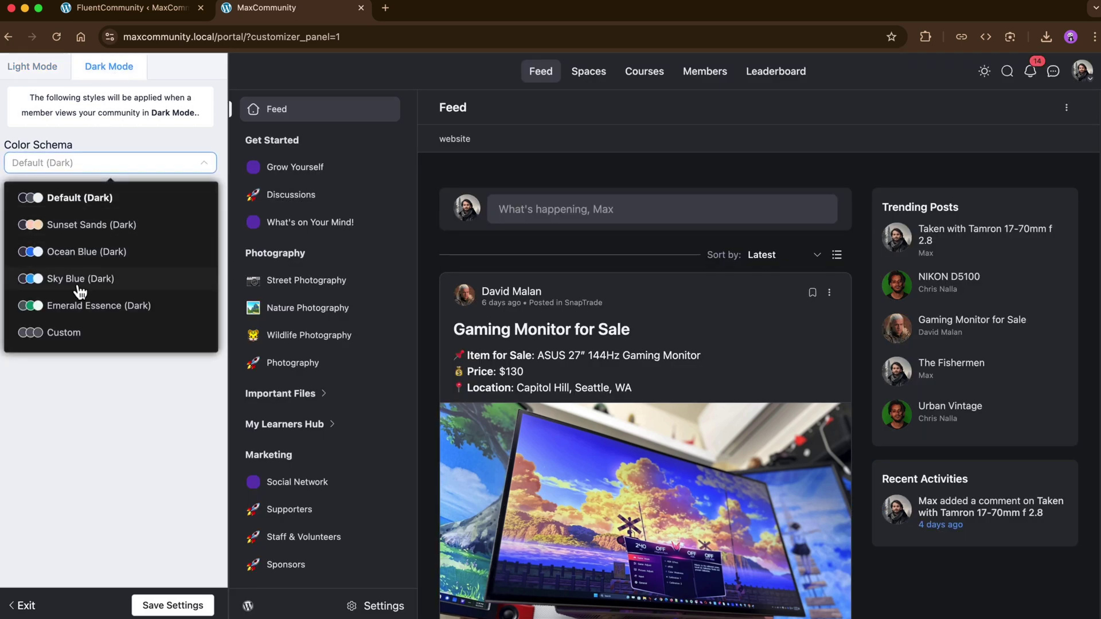
click(75, 281)
click(86, 168)
click(80, 306)
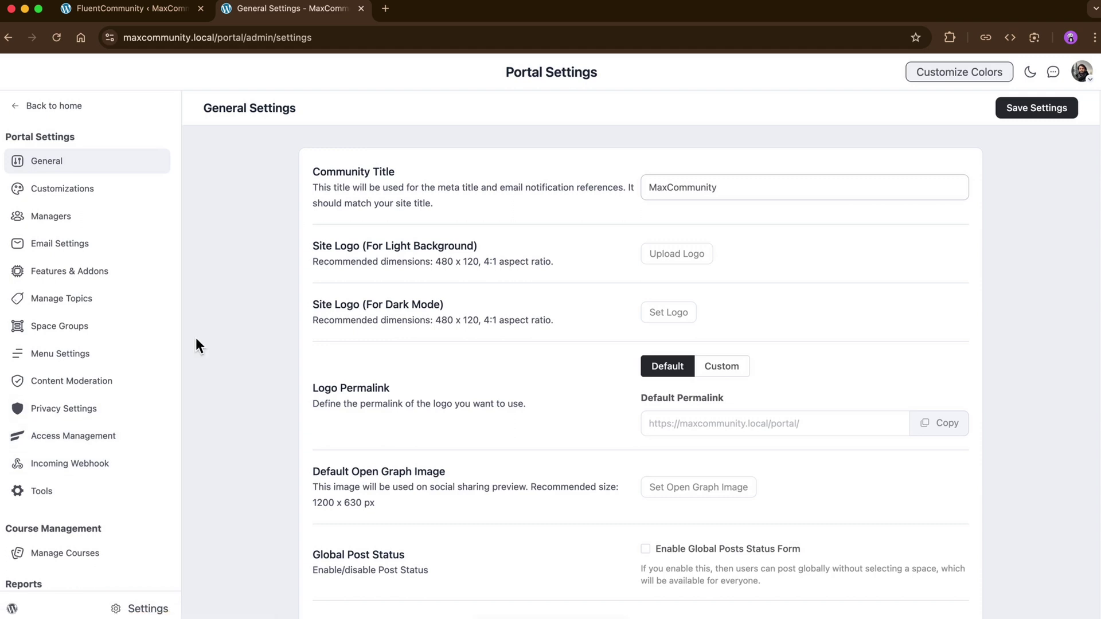
Step: Add the chosen member as a community manager with the Space Moderator role
click(75, 223)
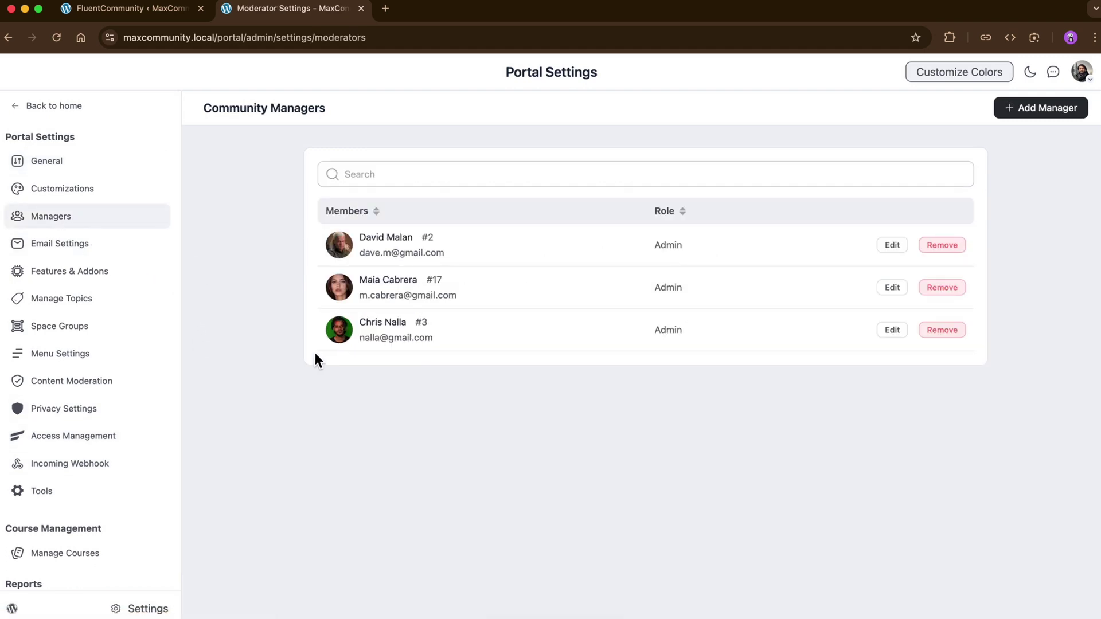
click(1010, 109)
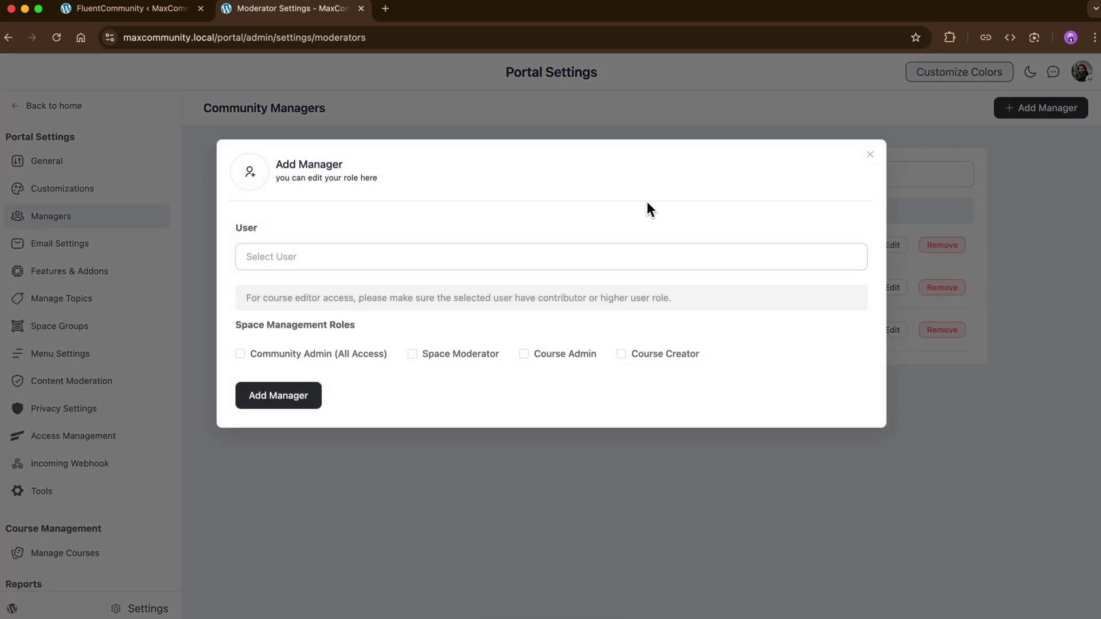
click(576, 253)
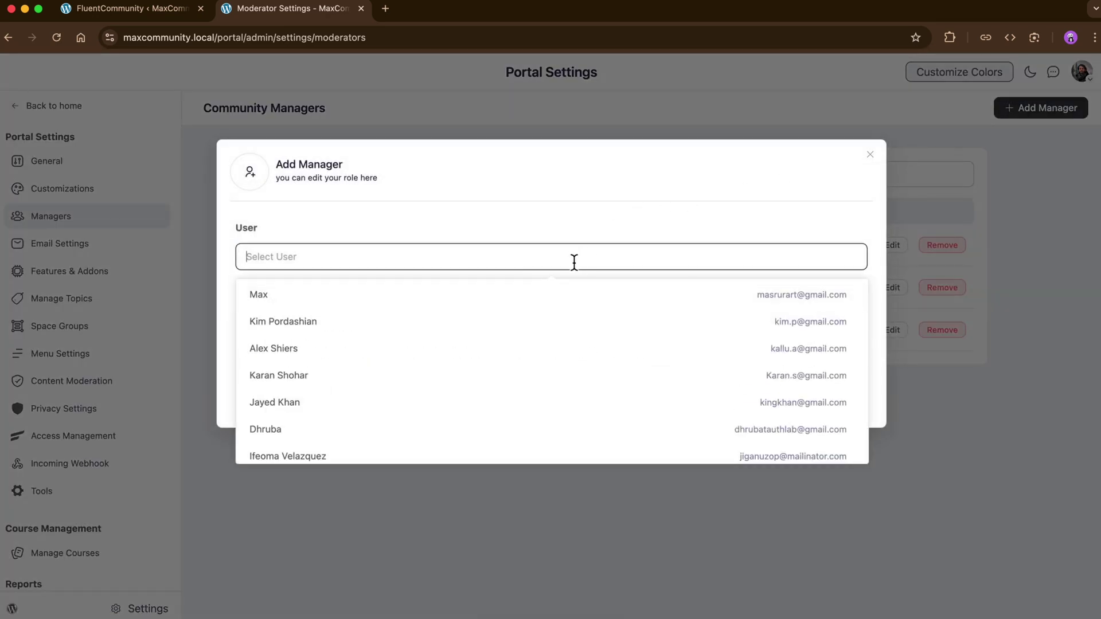
click(521, 356)
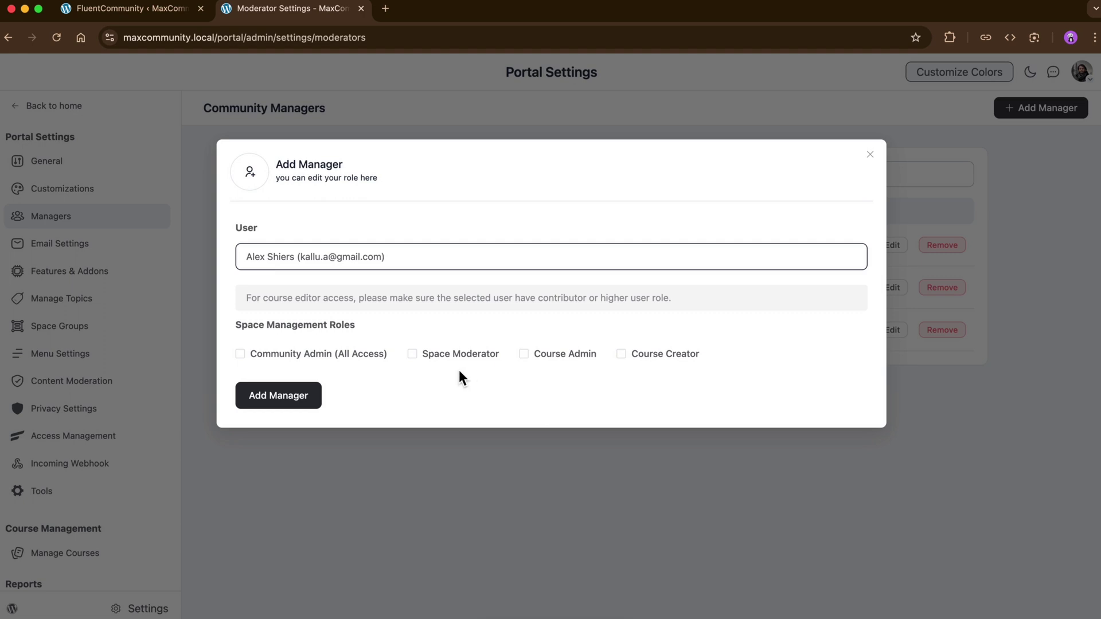
click(415, 360)
click(301, 395)
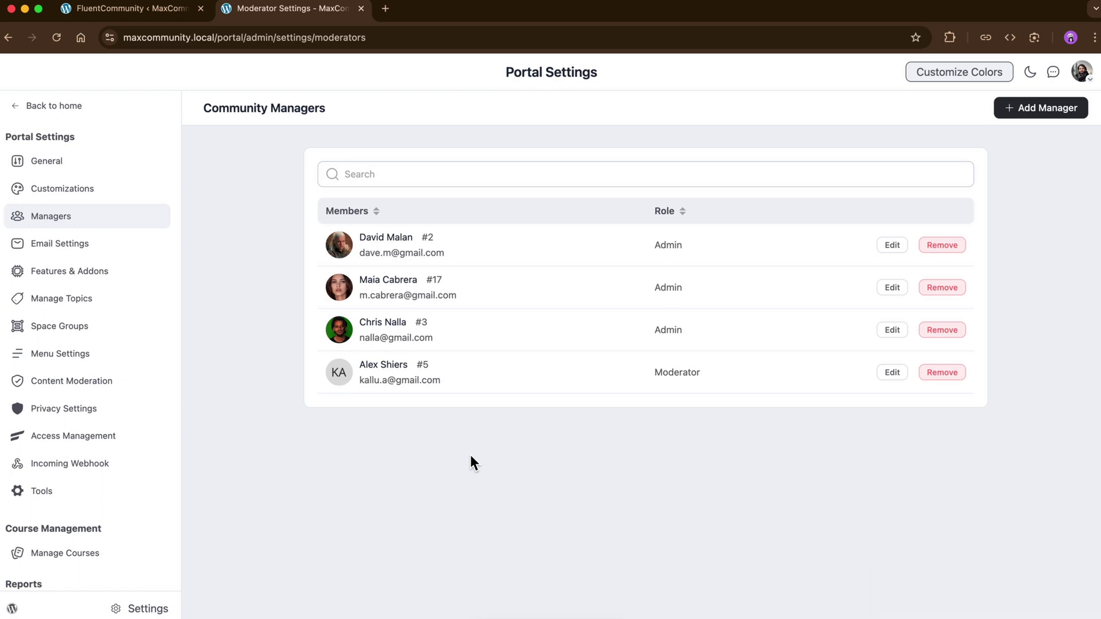
Step: In Features & Addons, review User Badges settings and enable the Giphy Module
click(105, 286)
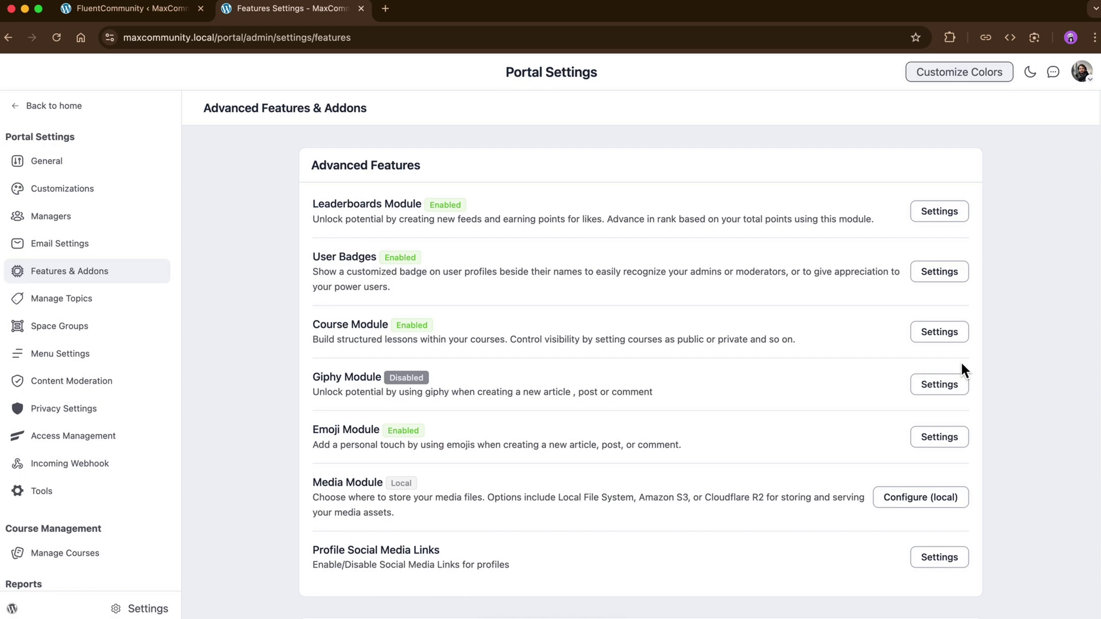
click(947, 287)
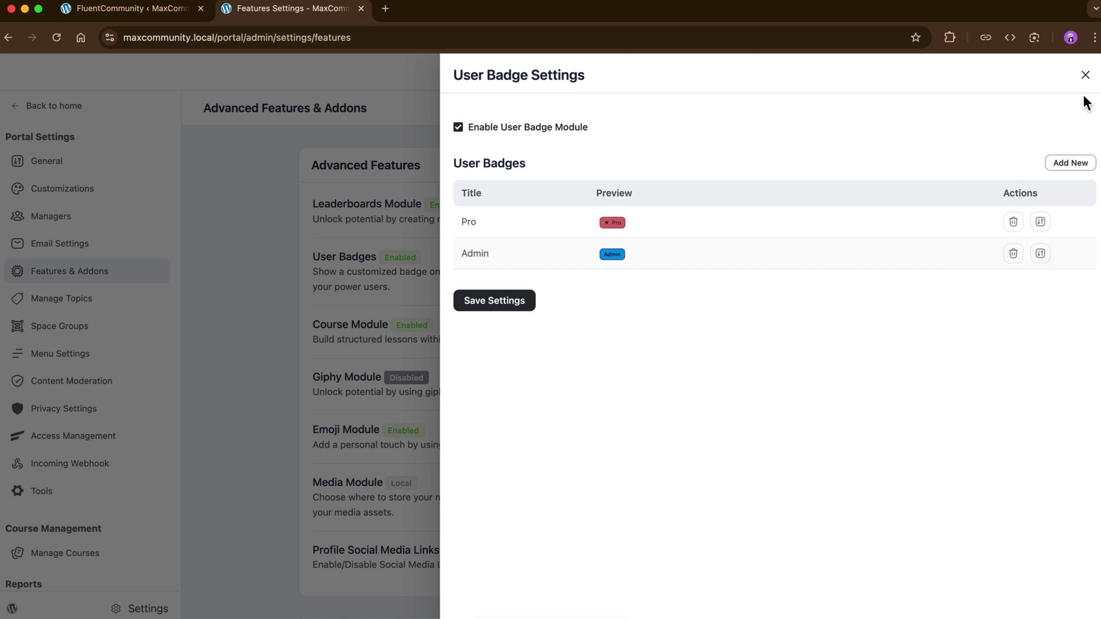
click(1084, 75)
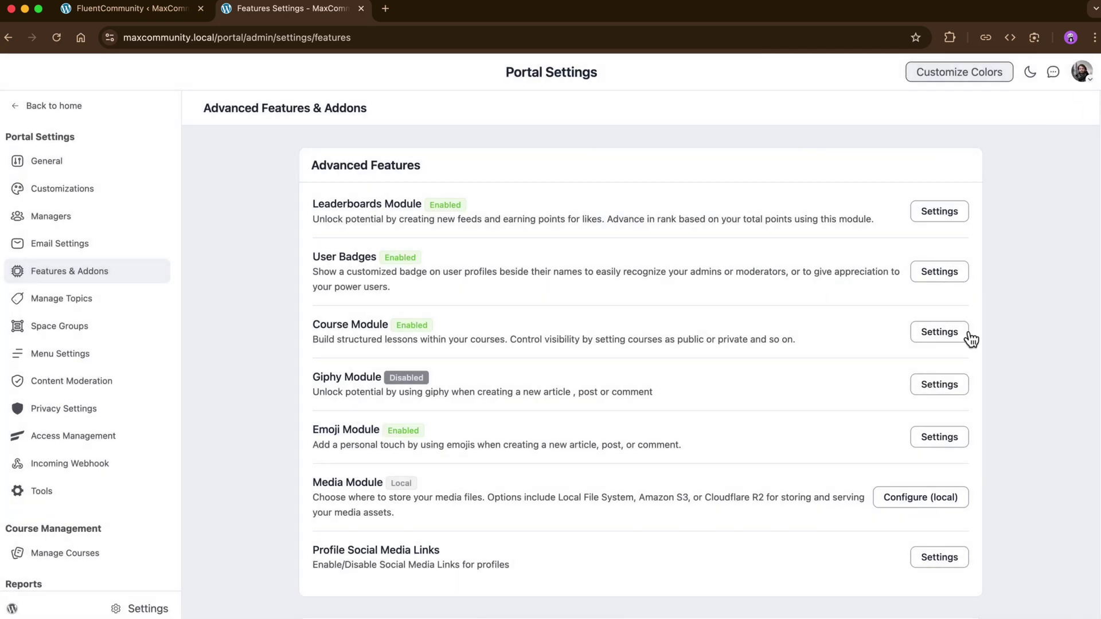
click(947, 402)
click(826, 447)
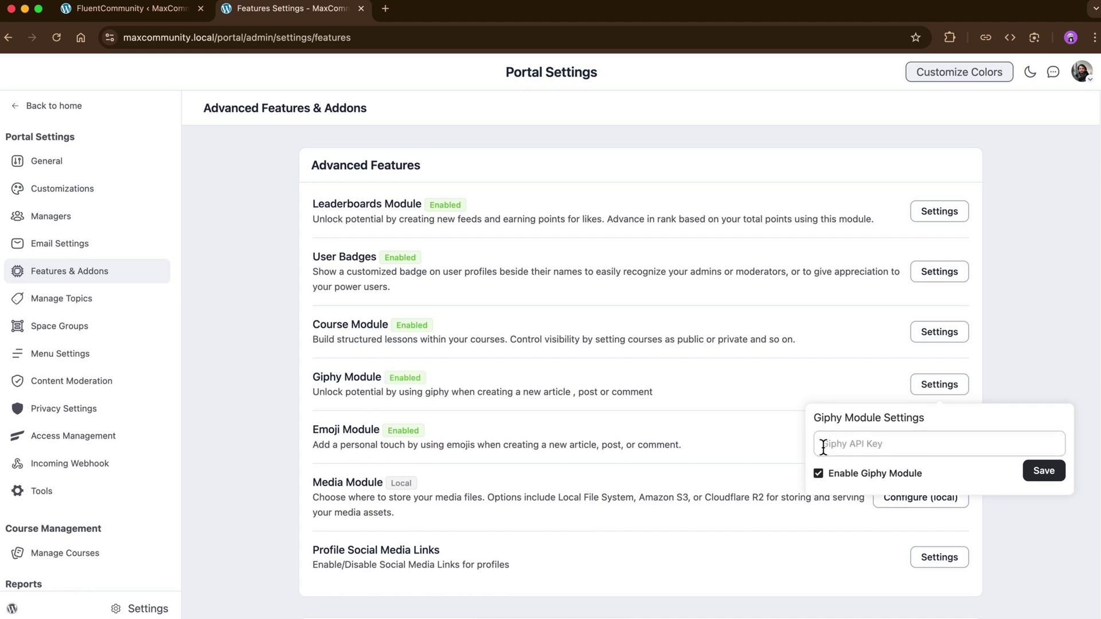
click(986, 392)
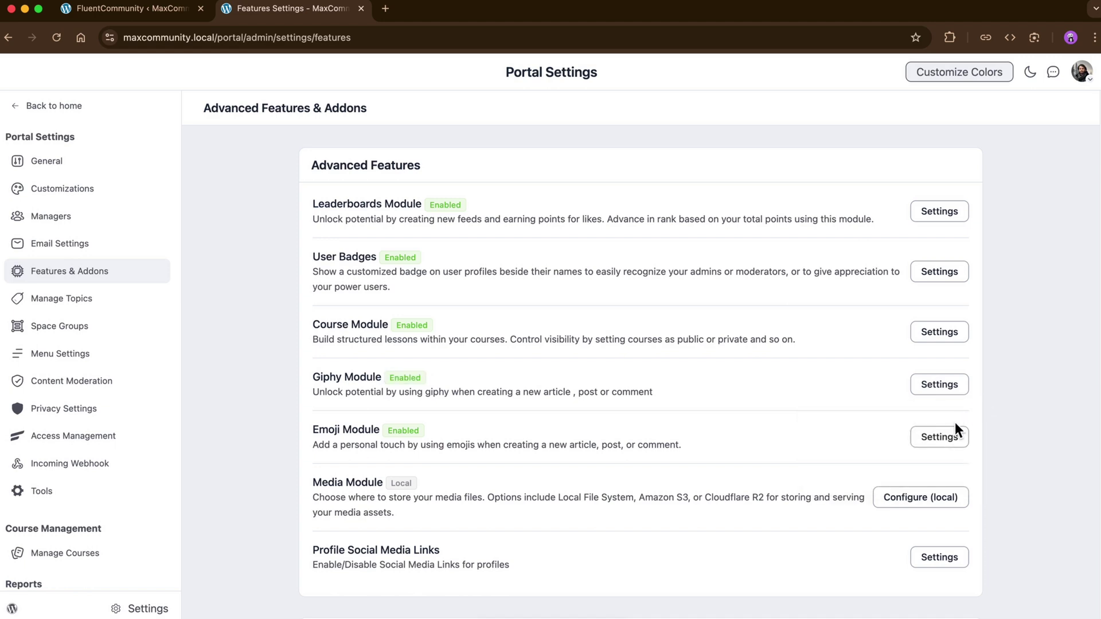
Step: Preview the Emoji Module settings and the media storage configuration
click(951, 440)
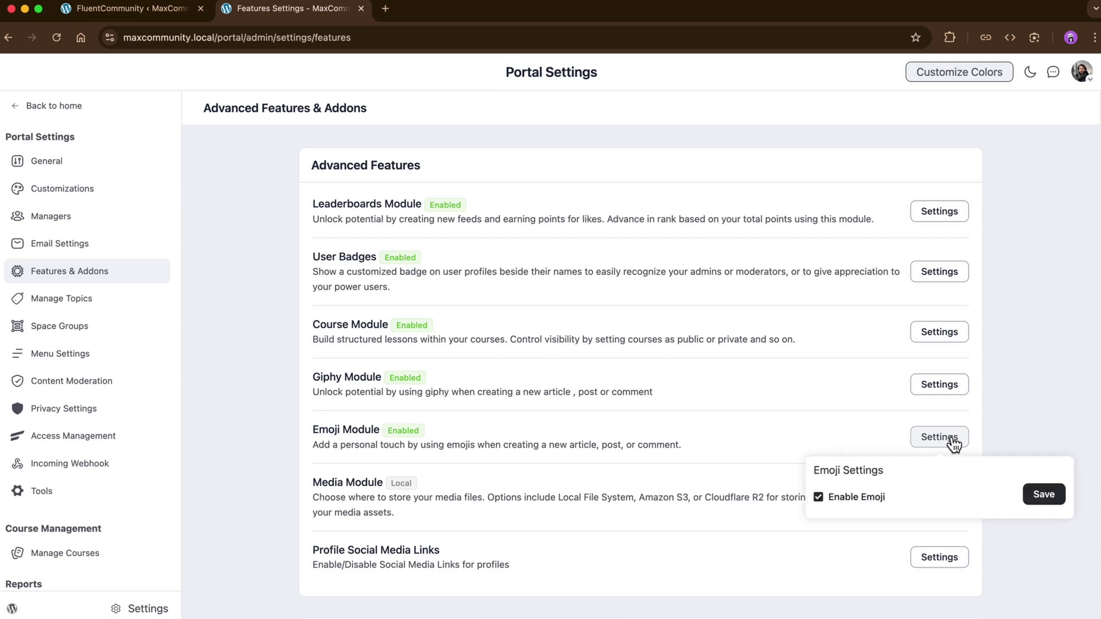
click(952, 443)
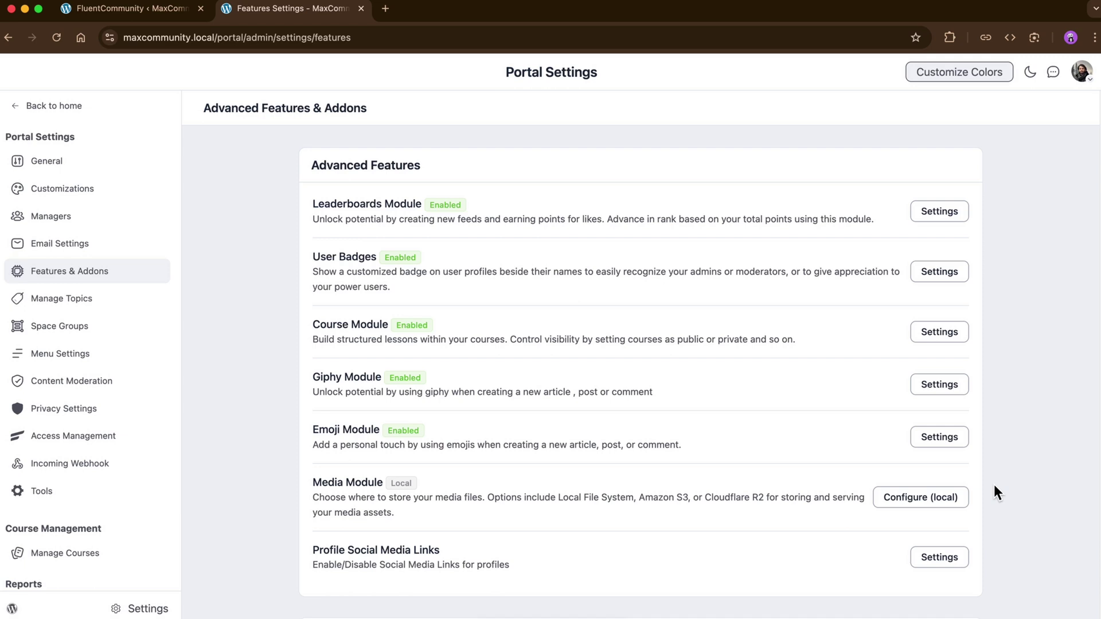
click(931, 504)
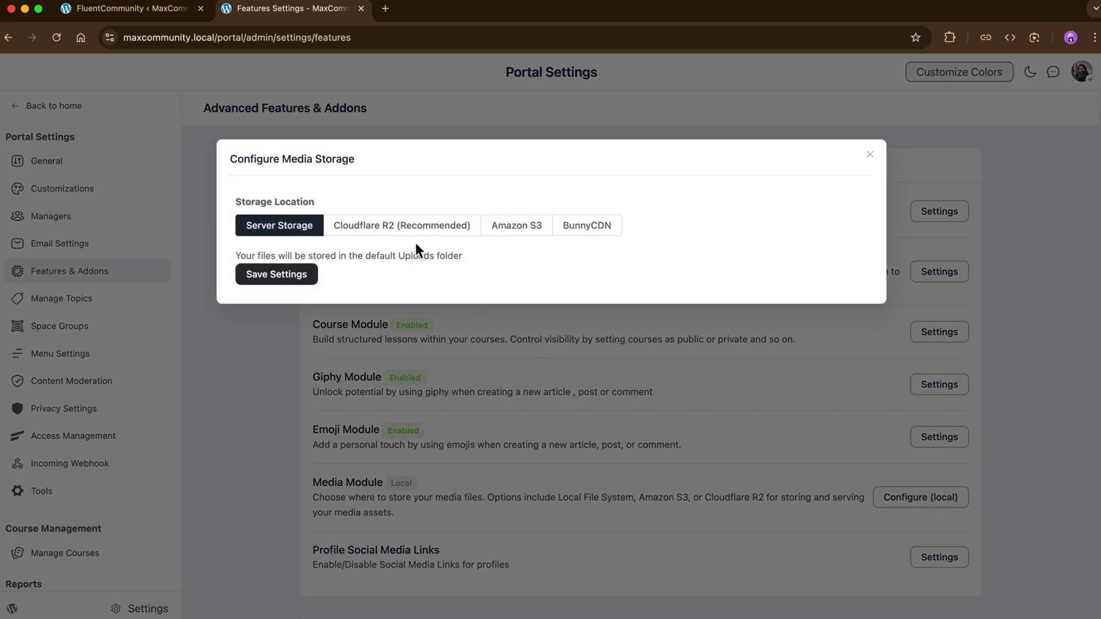
click(869, 156)
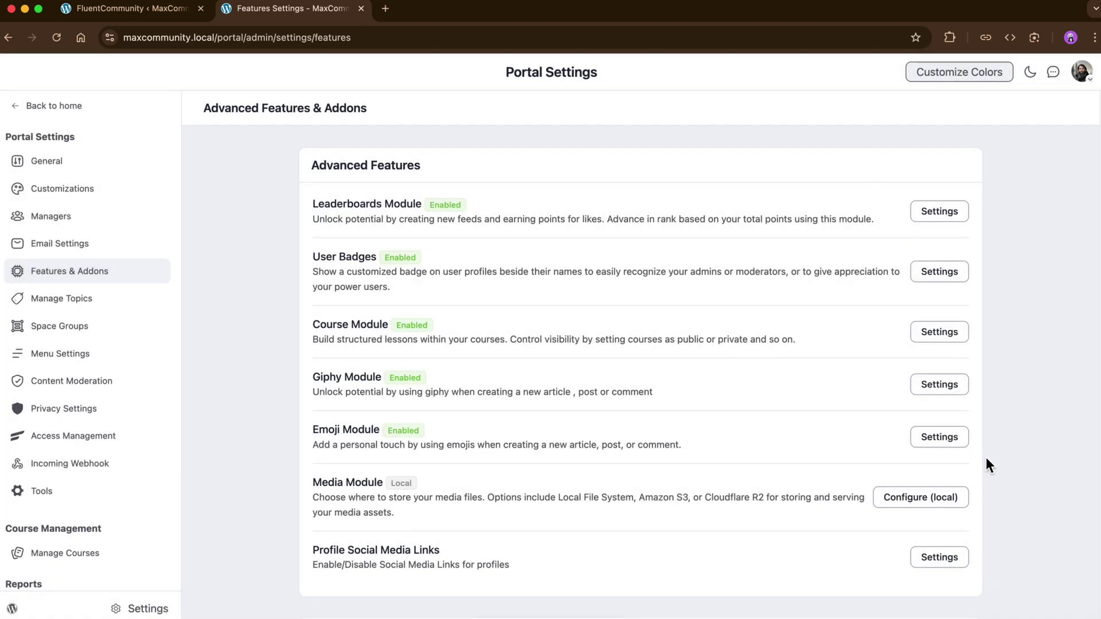
Step: Open Manage Topics and preview the New Topic form without saving
scroll(985, 456, down, 10)
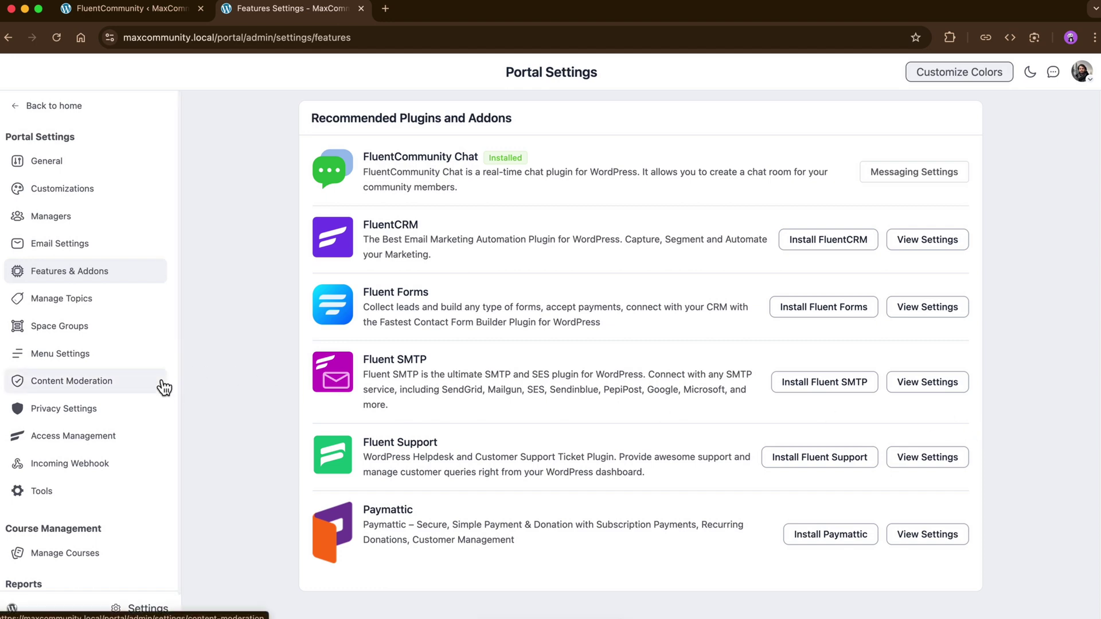
click(117, 317)
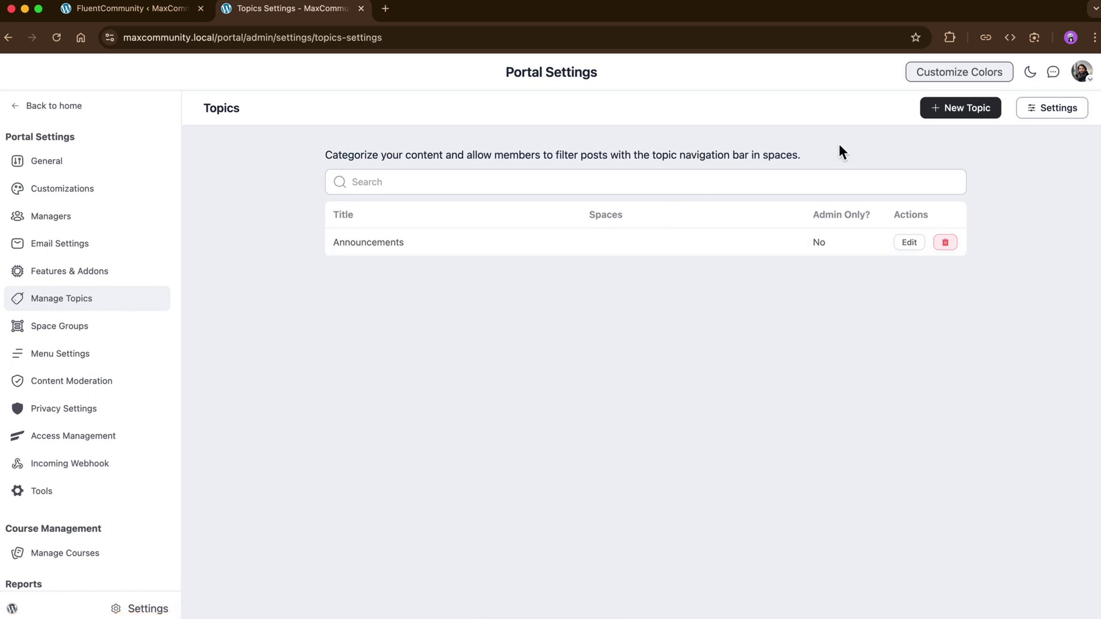
click(943, 117)
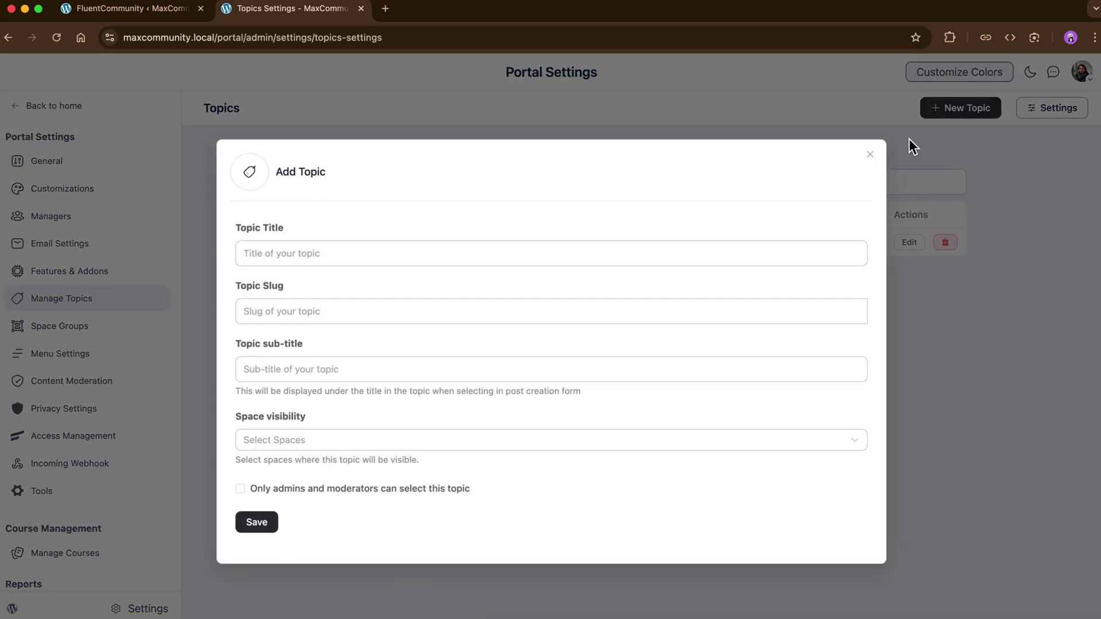
click(869, 155)
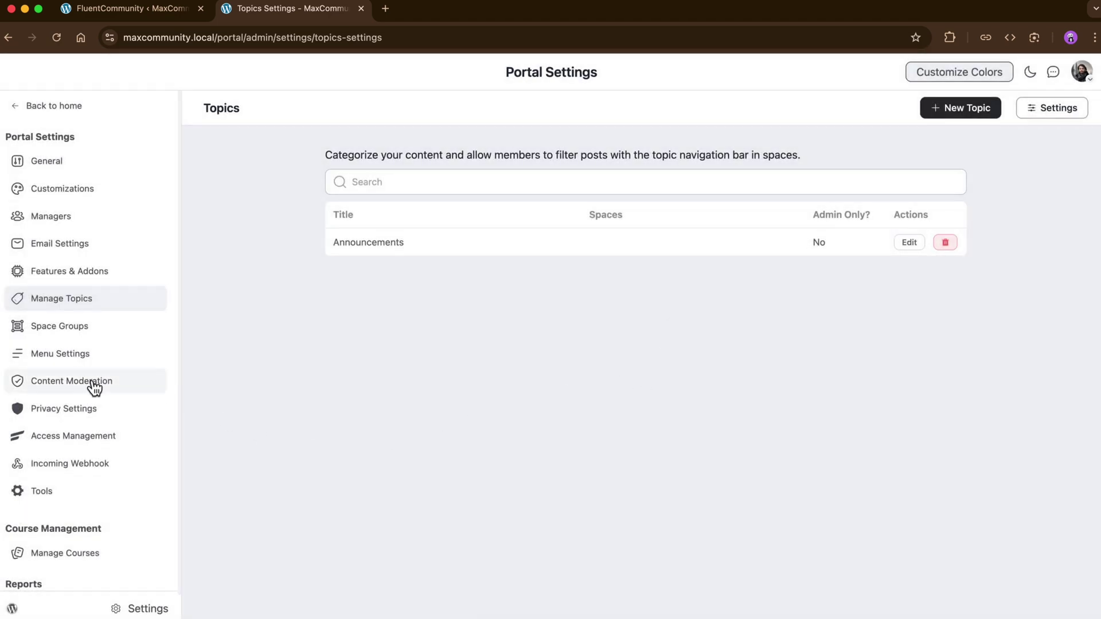
Step: In moderation settings, set the profanity filter to 'bad words' and report threshold to 2
click(152, 382)
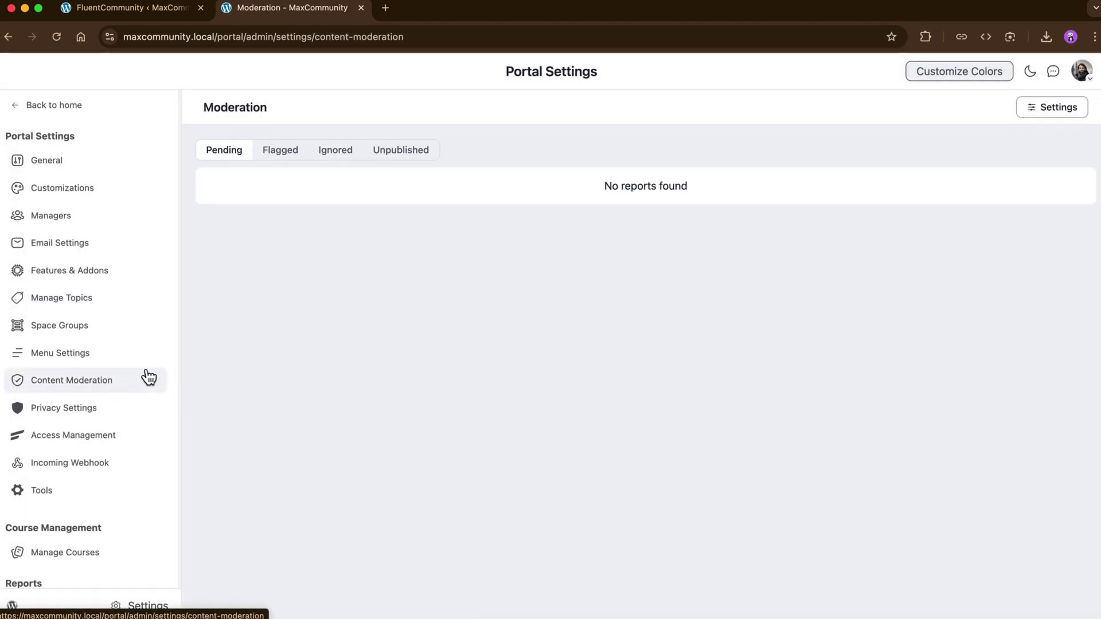
click(1043, 113)
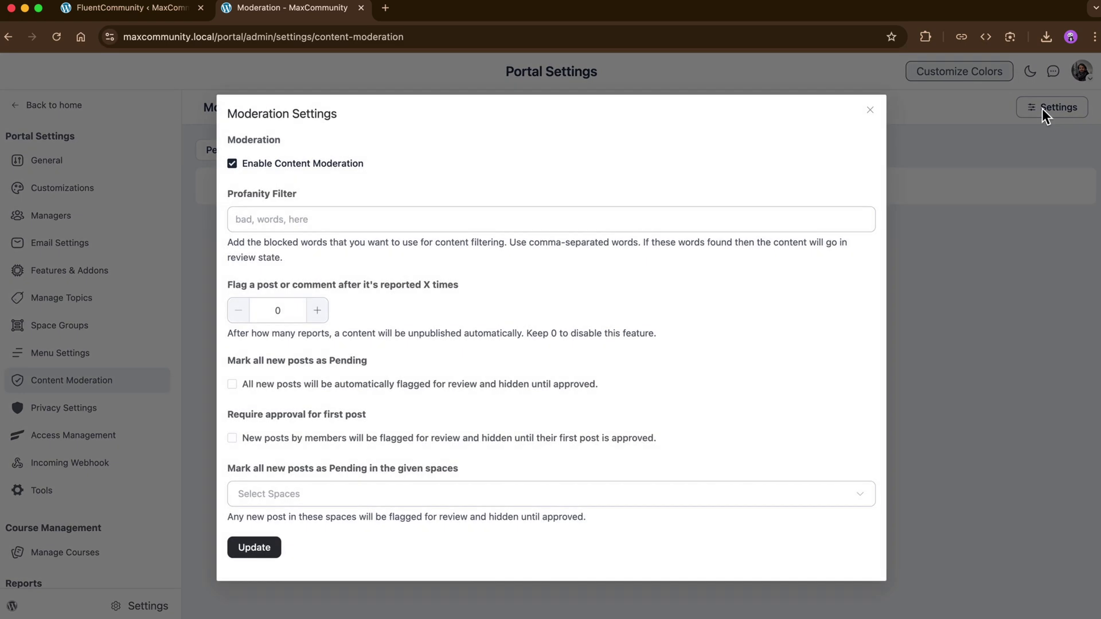
click(390, 229)
text(bad words)
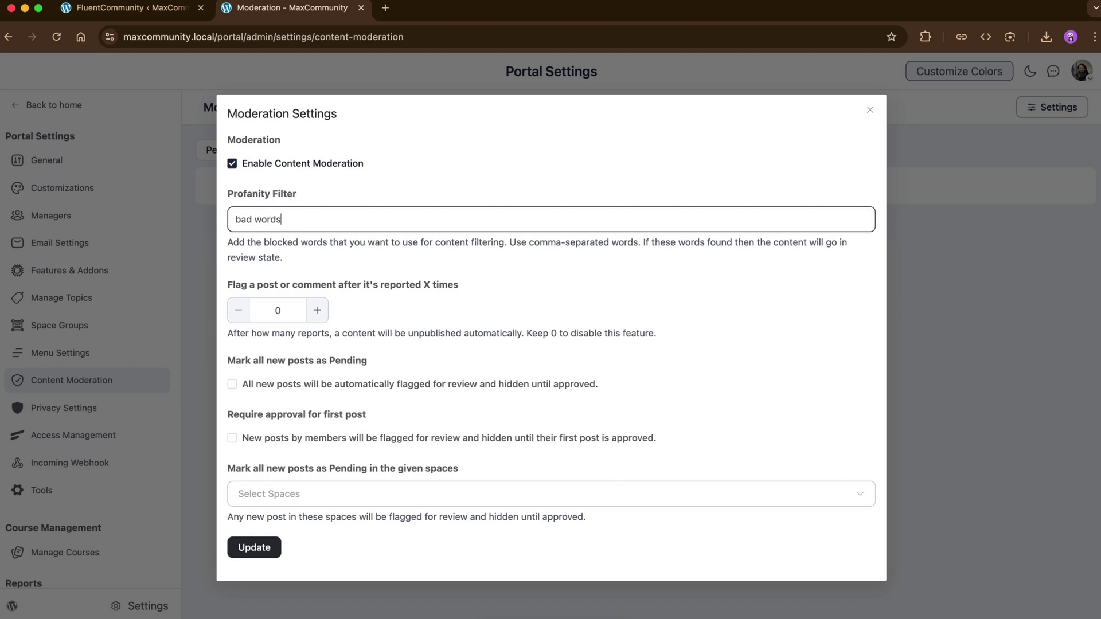
click(319, 311)
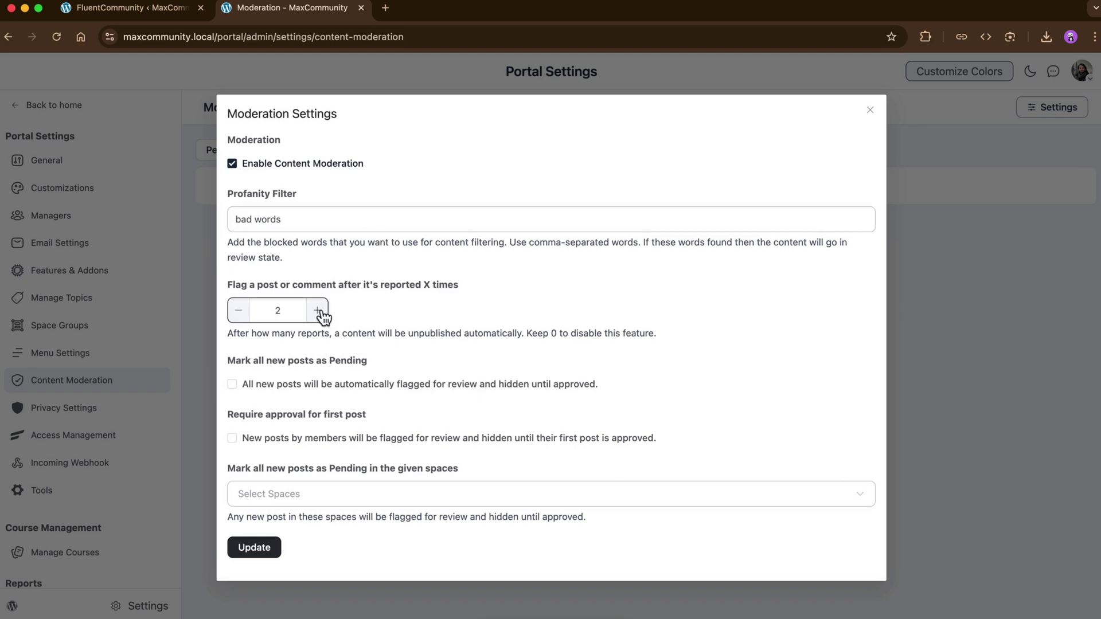
Step: Hold all new and first posts for approval, add Street Photography, and save
click(232, 385)
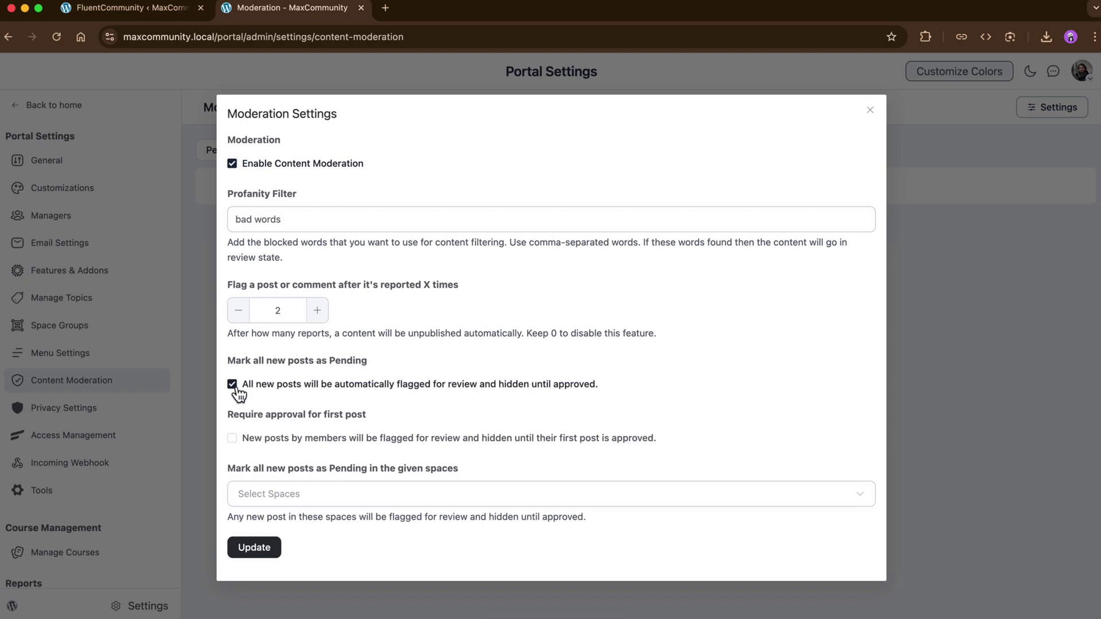
click(236, 439)
click(275, 493)
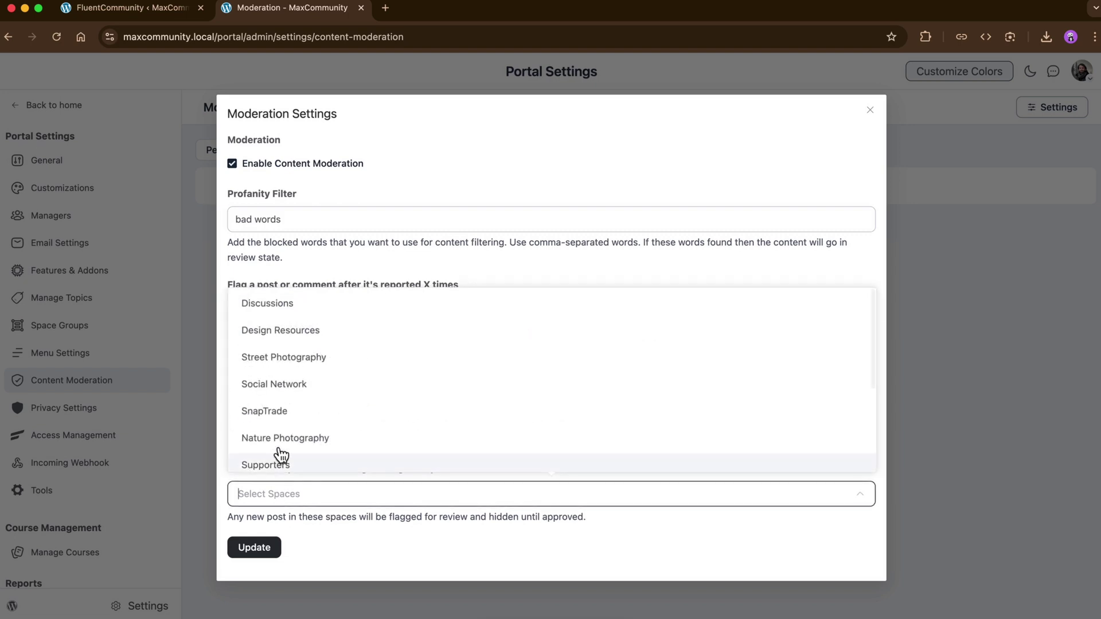
click(288, 361)
click(268, 548)
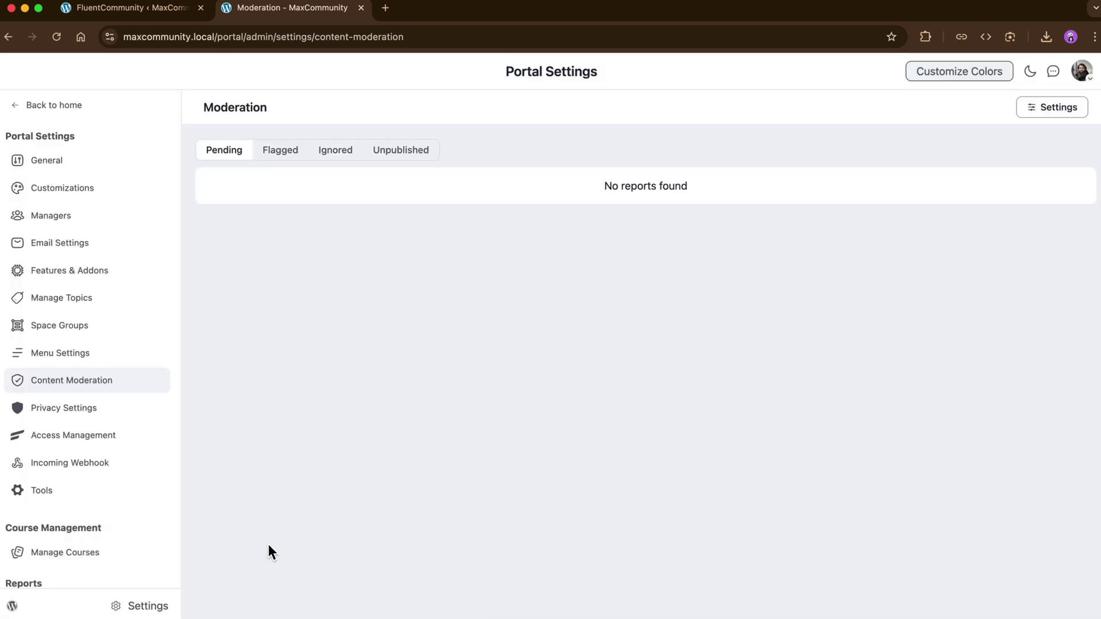
Step: Open Privacy Settings and review members, leaderboard and membership-space visibility, all set to Everybody
click(108, 407)
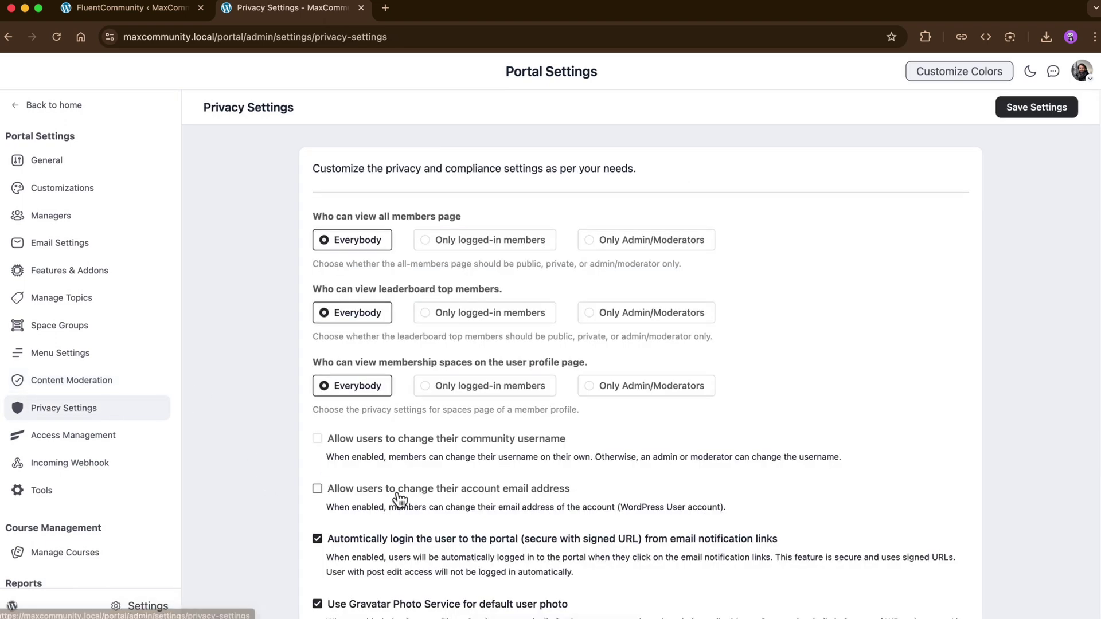
scroll(398, 497, down, 5)
scroll(400, 499, up, 5)
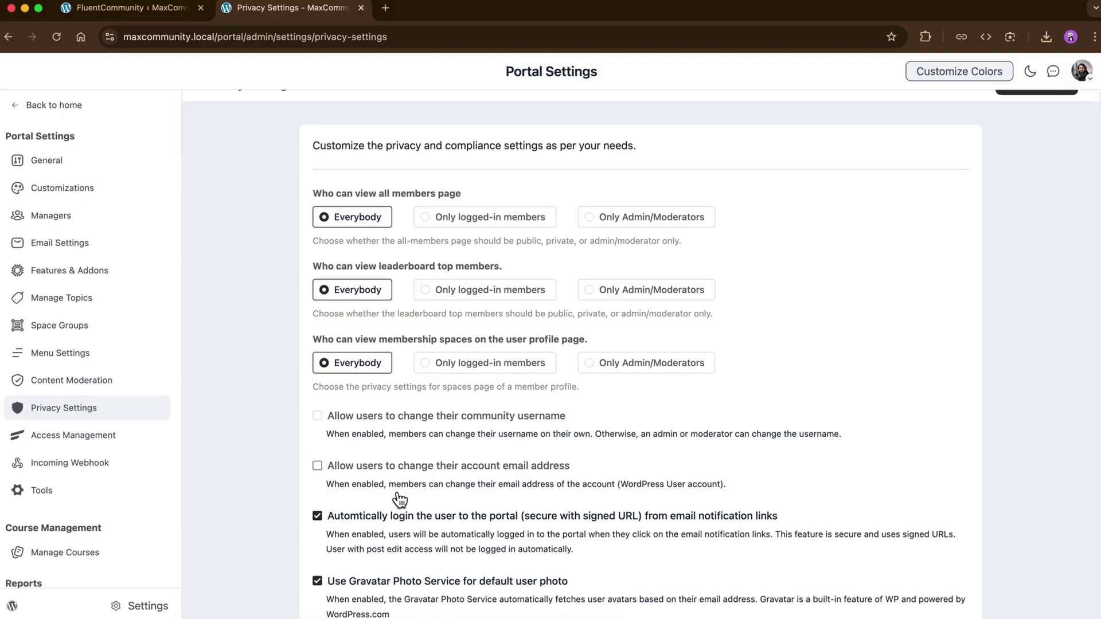